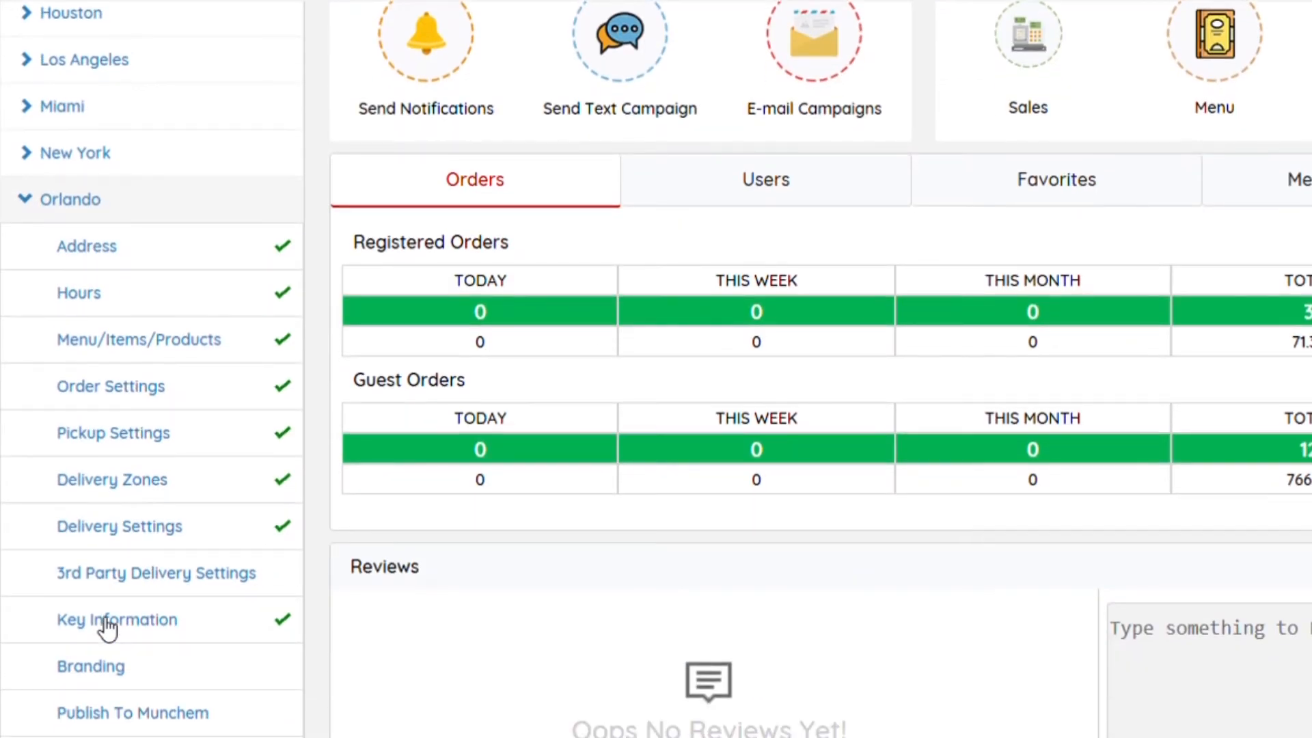
Step: Add a STEAK category to the Orlando location's menu with Delivery Hours, available for Pick-Up and Delivery, and save it
{"action": "left_click", "coordinate": [163, 357]}
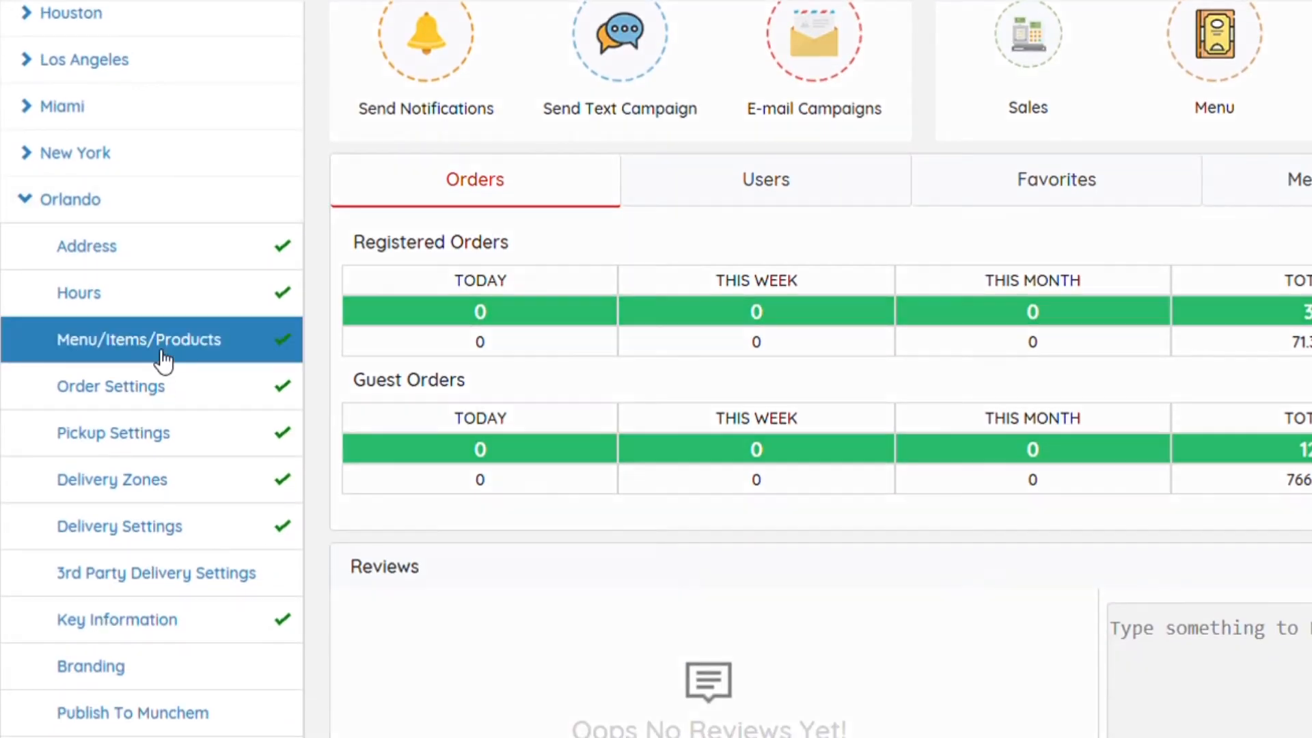
{"action": "scroll", "coordinate": [298, 310], "scroll_direction": "up", "scroll_amount": 6}
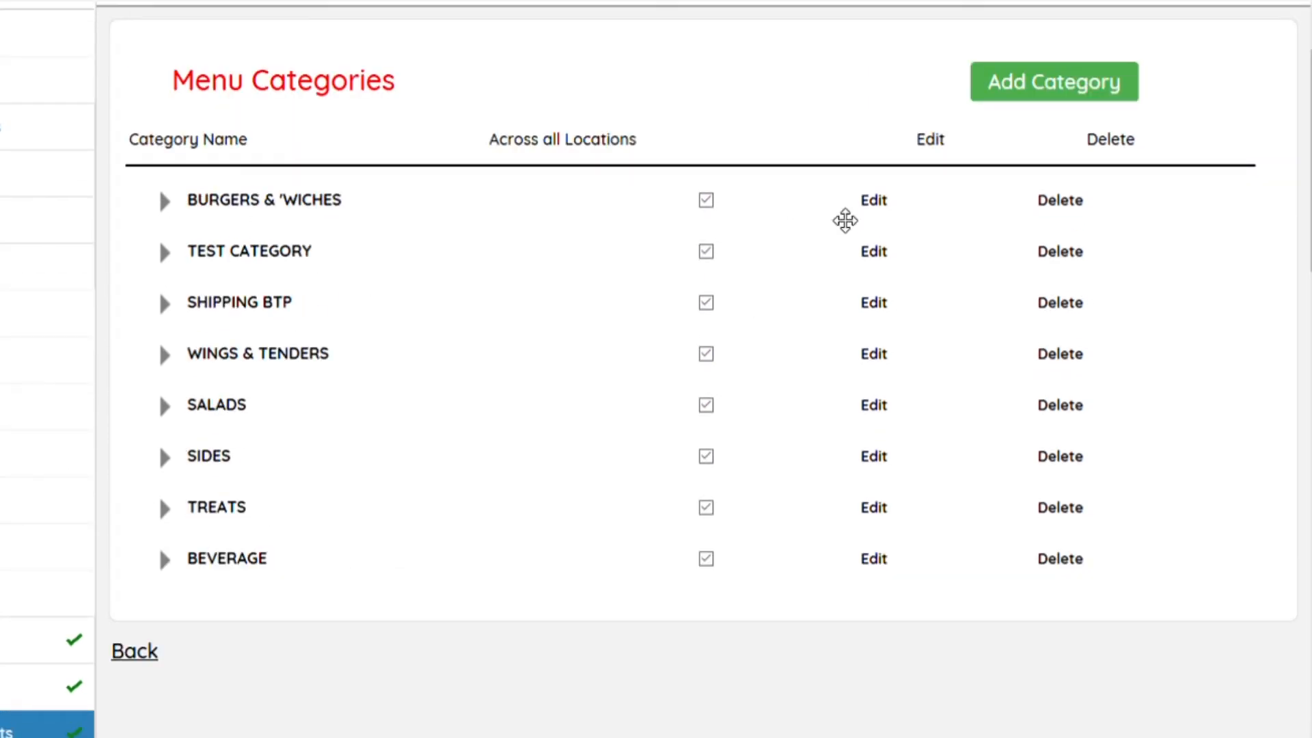
{"action": "left_click", "coordinate": [1001, 94]}
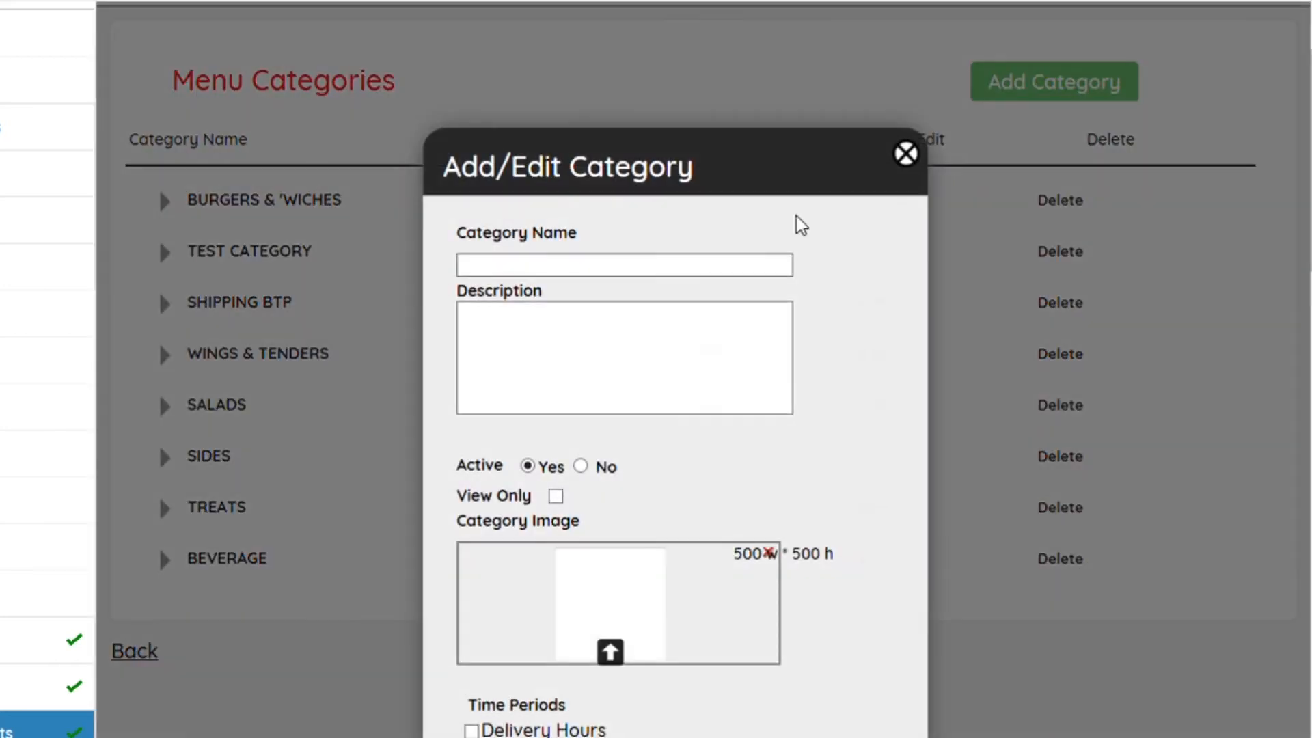
{"action": "left_click", "coordinate": [781, 264]}
{"action": "type", "text": "STEAK"}
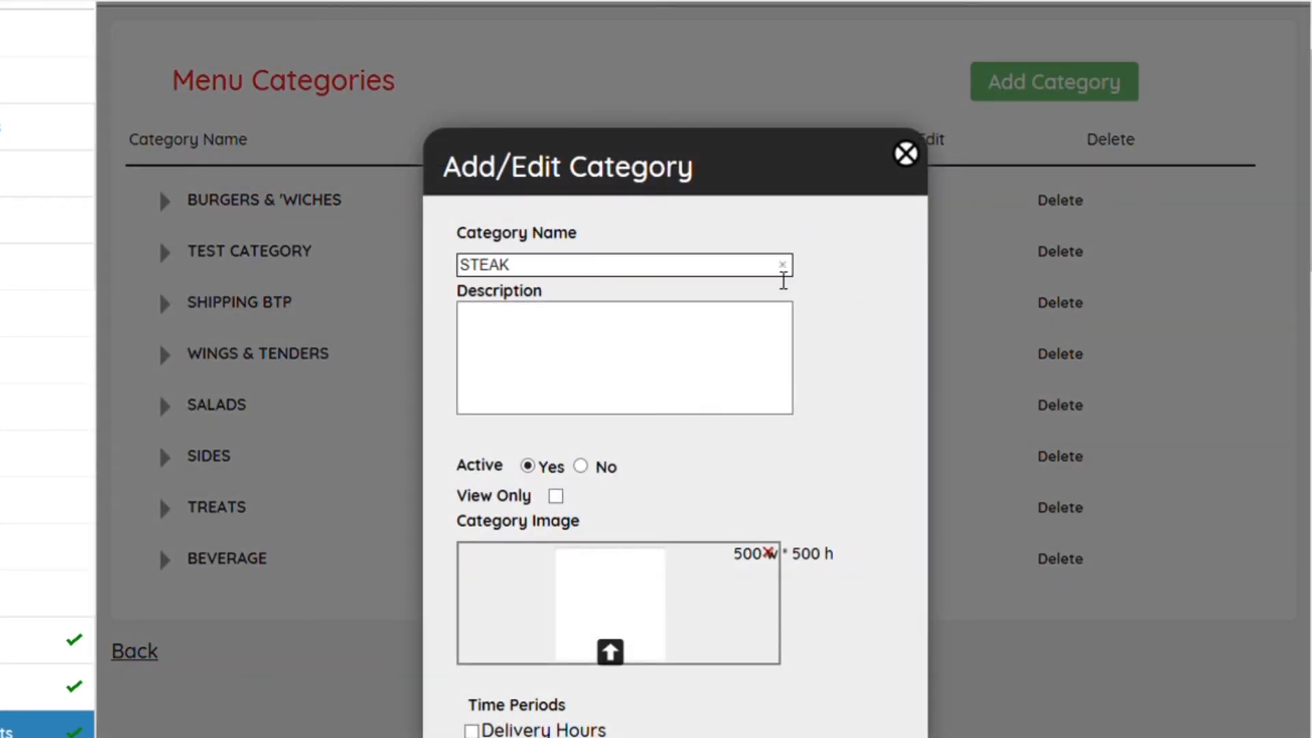
{"action": "scroll", "coordinate": [831, 460], "scroll_direction": "down", "scroll_amount": 3}
{"action": "scroll", "coordinate": [835, 461], "scroll_direction": "down", "scroll_amount": 1}
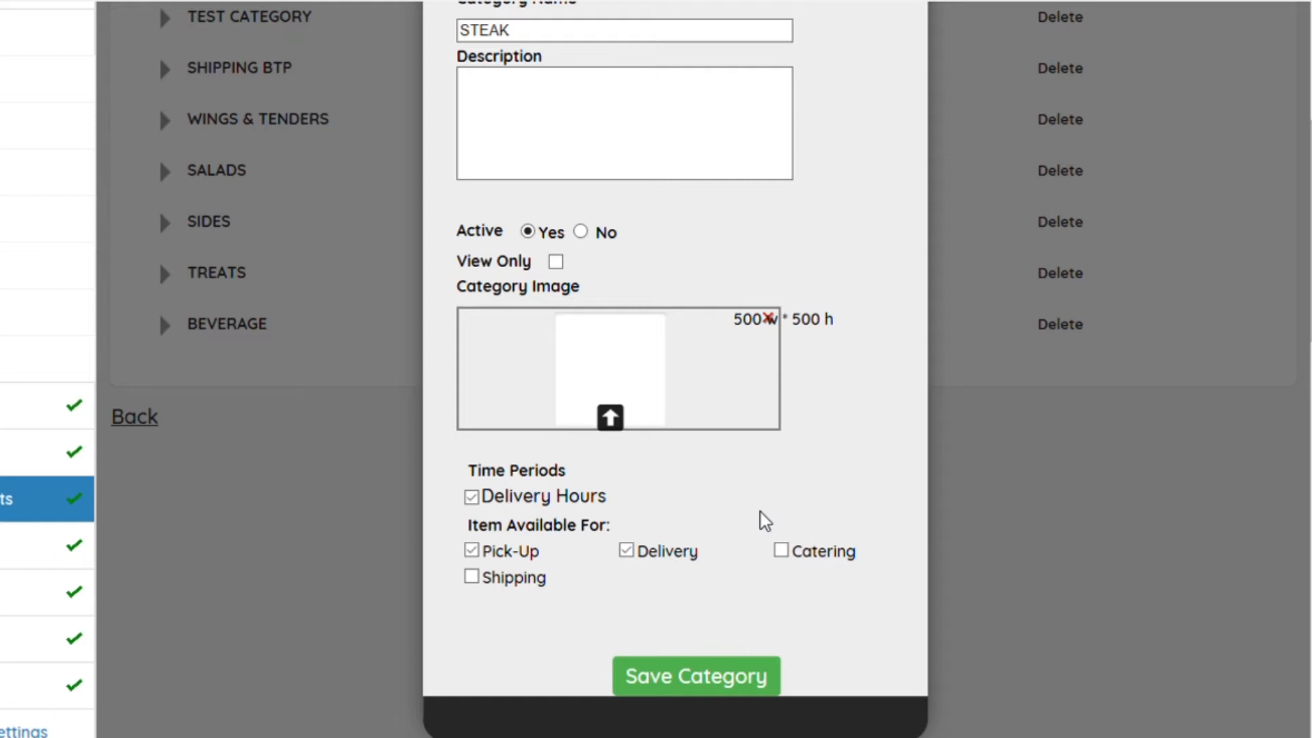
{"action": "left_click", "coordinate": [727, 683]}
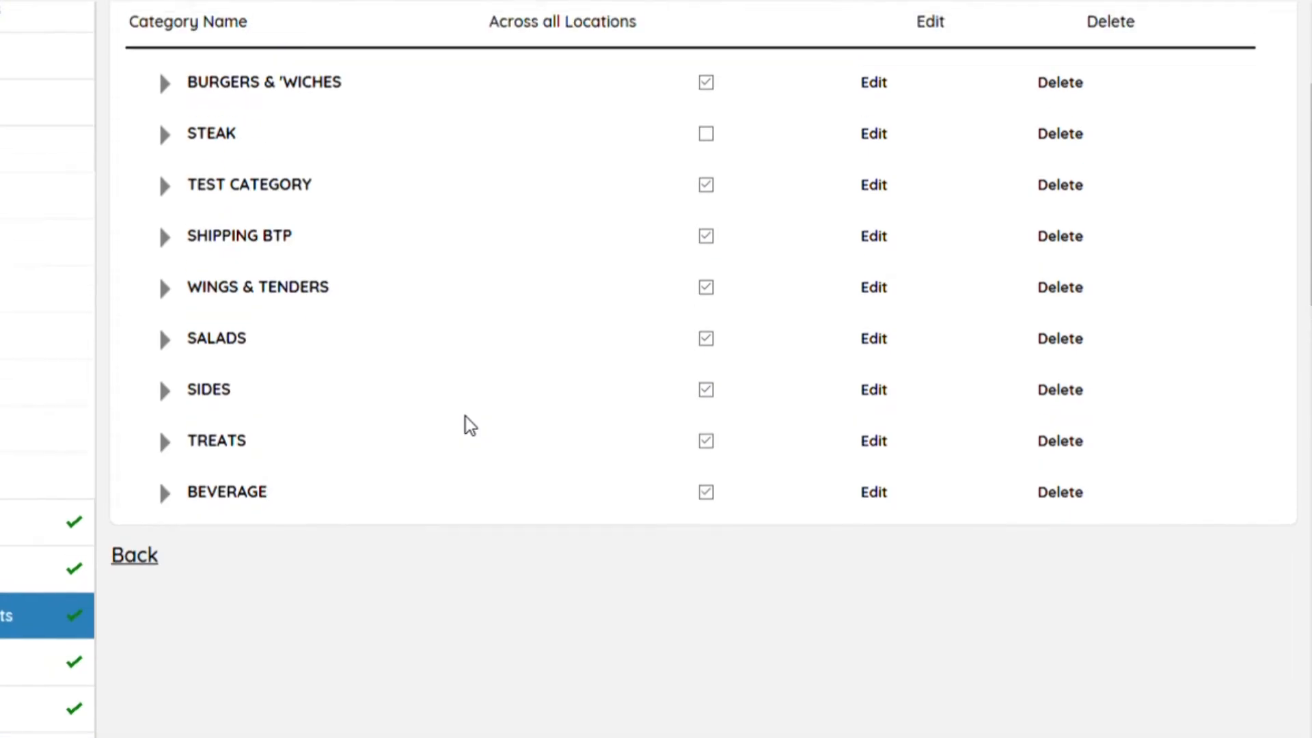
Step: Add a new item named Ribeye 10oz with a base price of 20 to the STEAK category and save it
{"action": "left_click", "coordinate": [217, 136]}
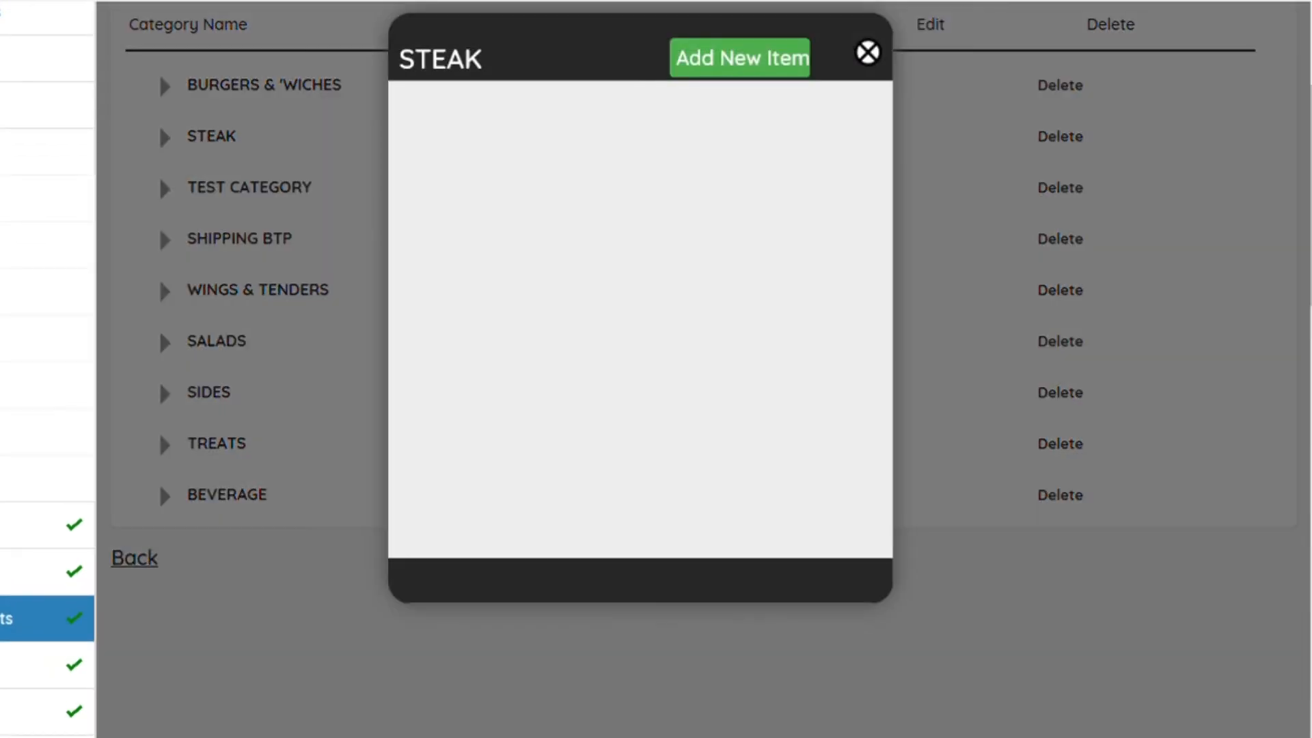
{"action": "left_click", "coordinate": [703, 64]}
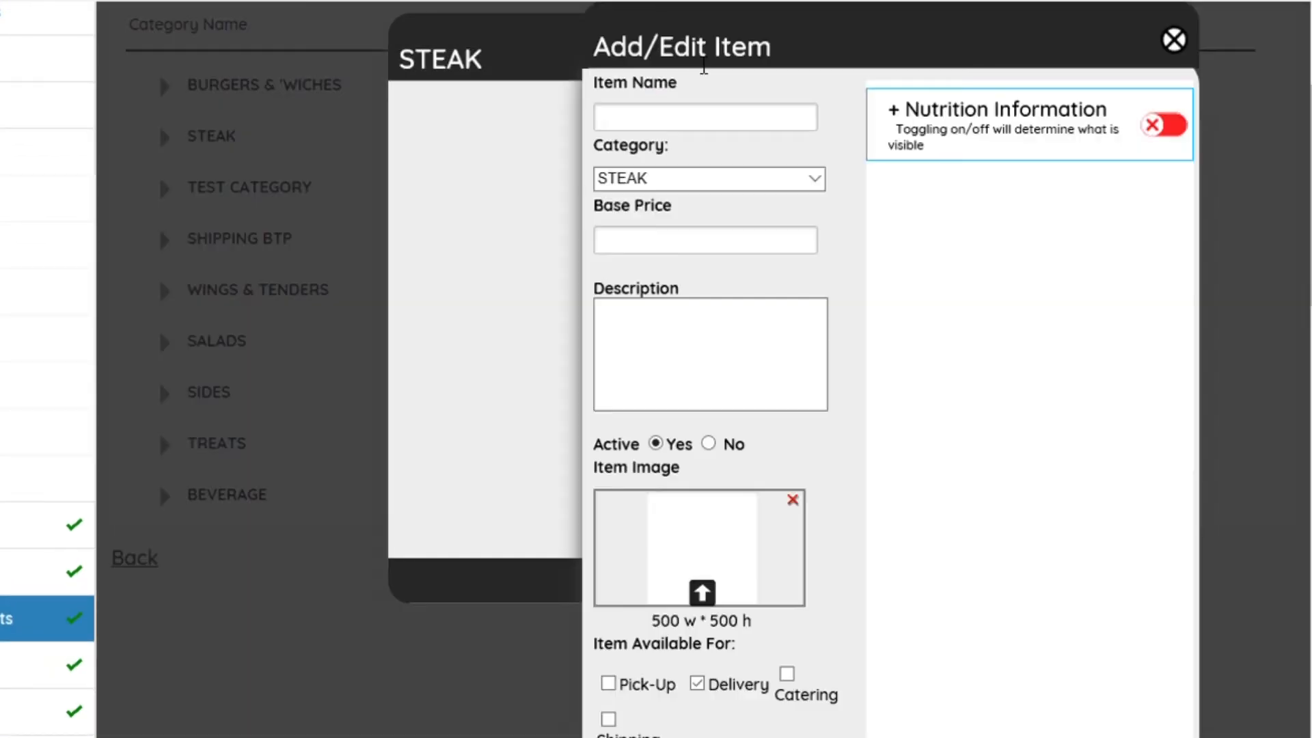
{"action": "left_click", "coordinate": [691, 126]}
{"action": "type", "text": "Ribeye 10oz"}
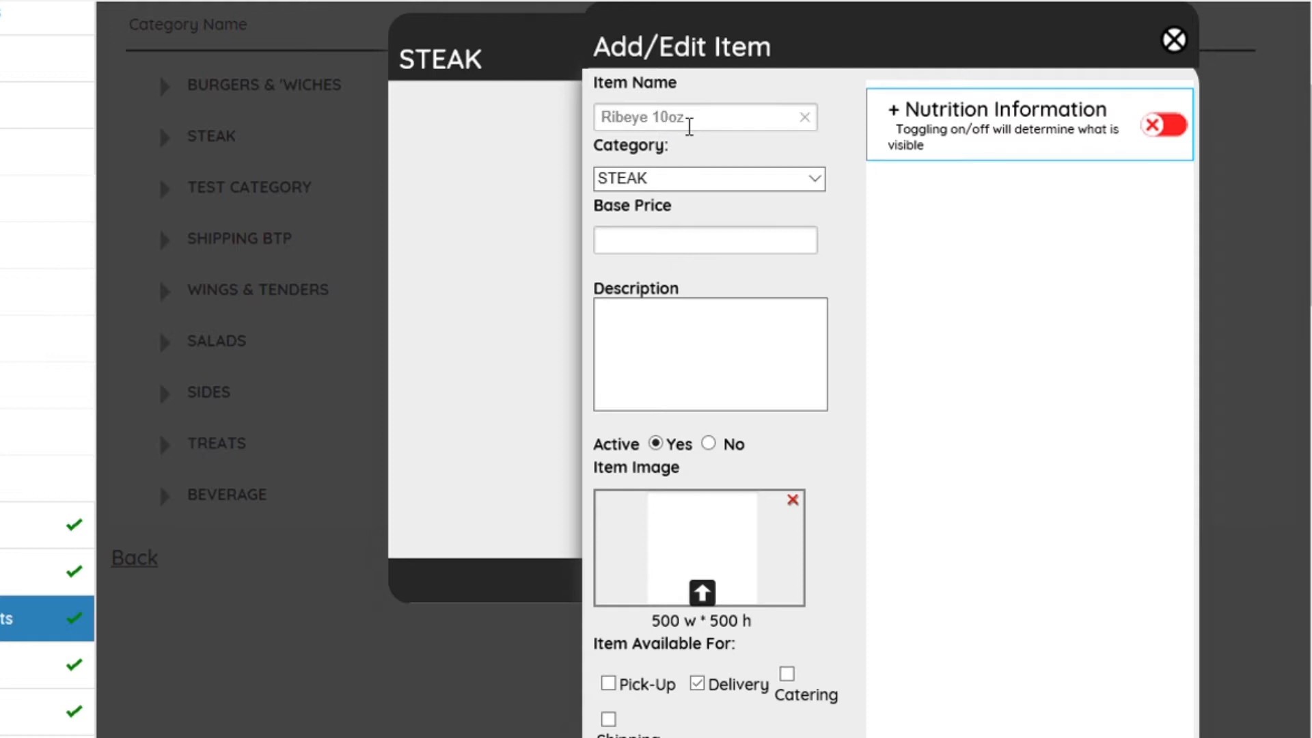
{"action": "left_click", "coordinate": [686, 237]}
{"action": "type", "text": "20"}
{"action": "left_click", "coordinate": [695, 354]}
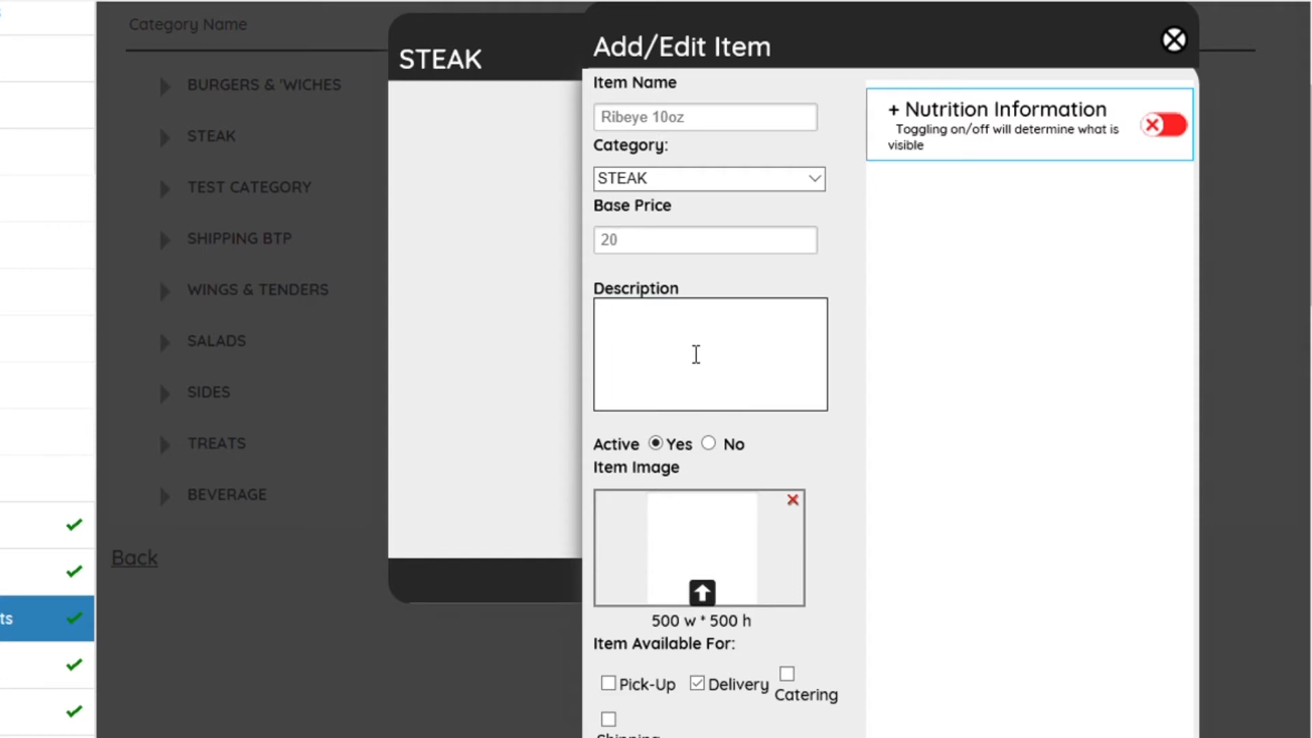
{"action": "scroll", "coordinate": [695, 354], "scroll_direction": "down", "scroll_amount": 5}
{"action": "left_click", "coordinate": [867, 612]}
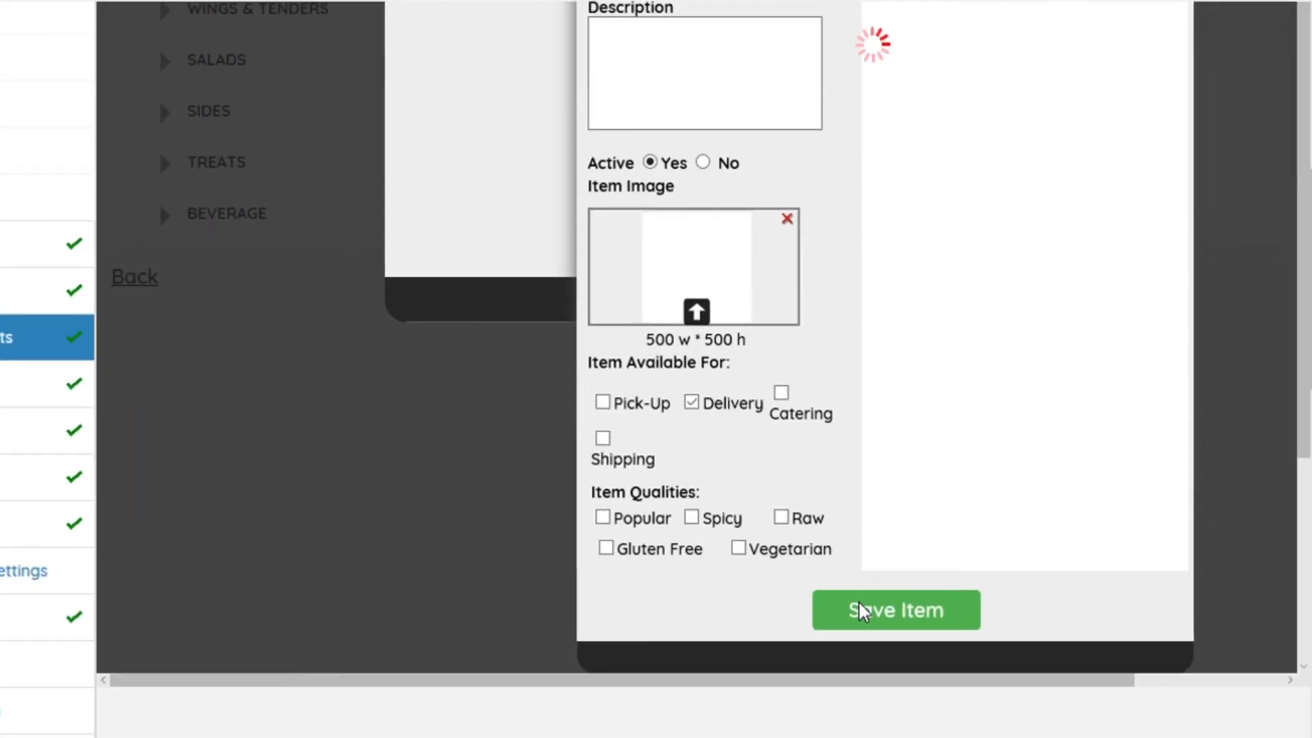
Step: Create a new item option for the Ribeye 10Oz item, named Side, with the Radio Buttons type
{"action": "scroll", "coordinate": [761, 244], "scroll_direction": "up", "scroll_amount": 5}
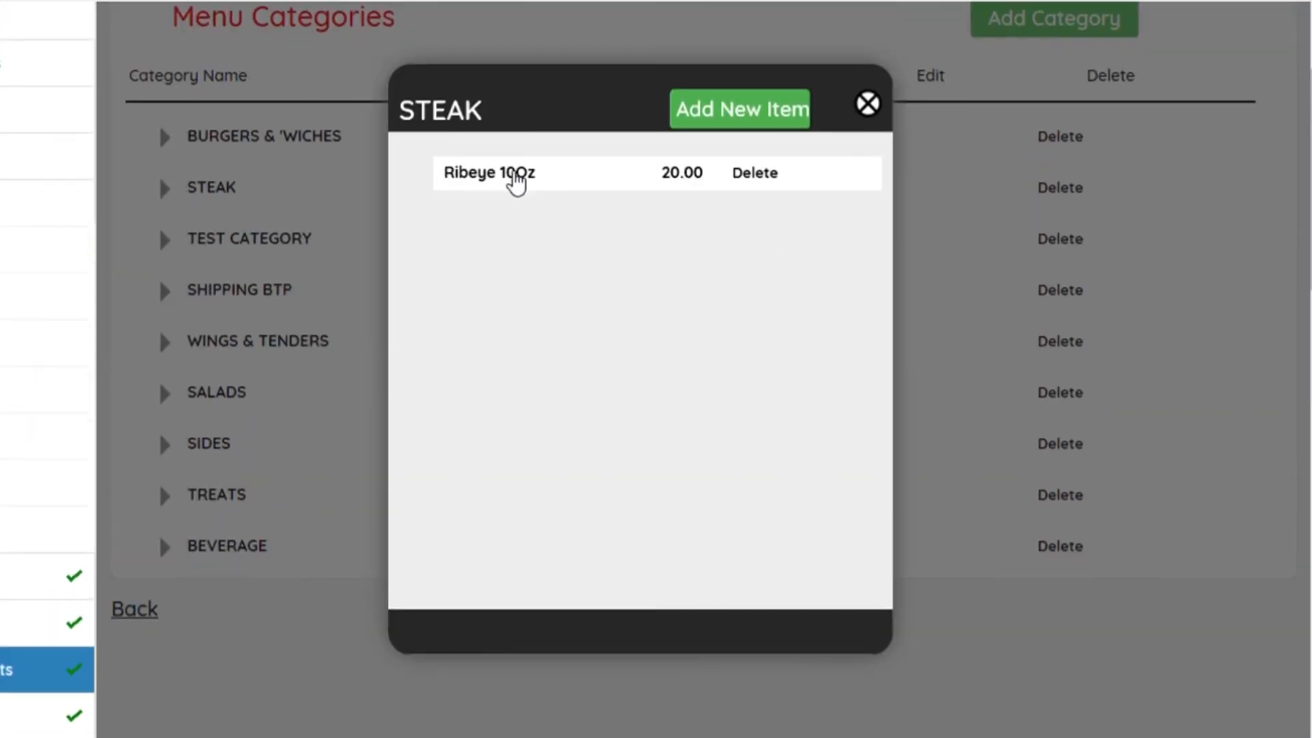
{"action": "left_click", "coordinate": [514, 179]}
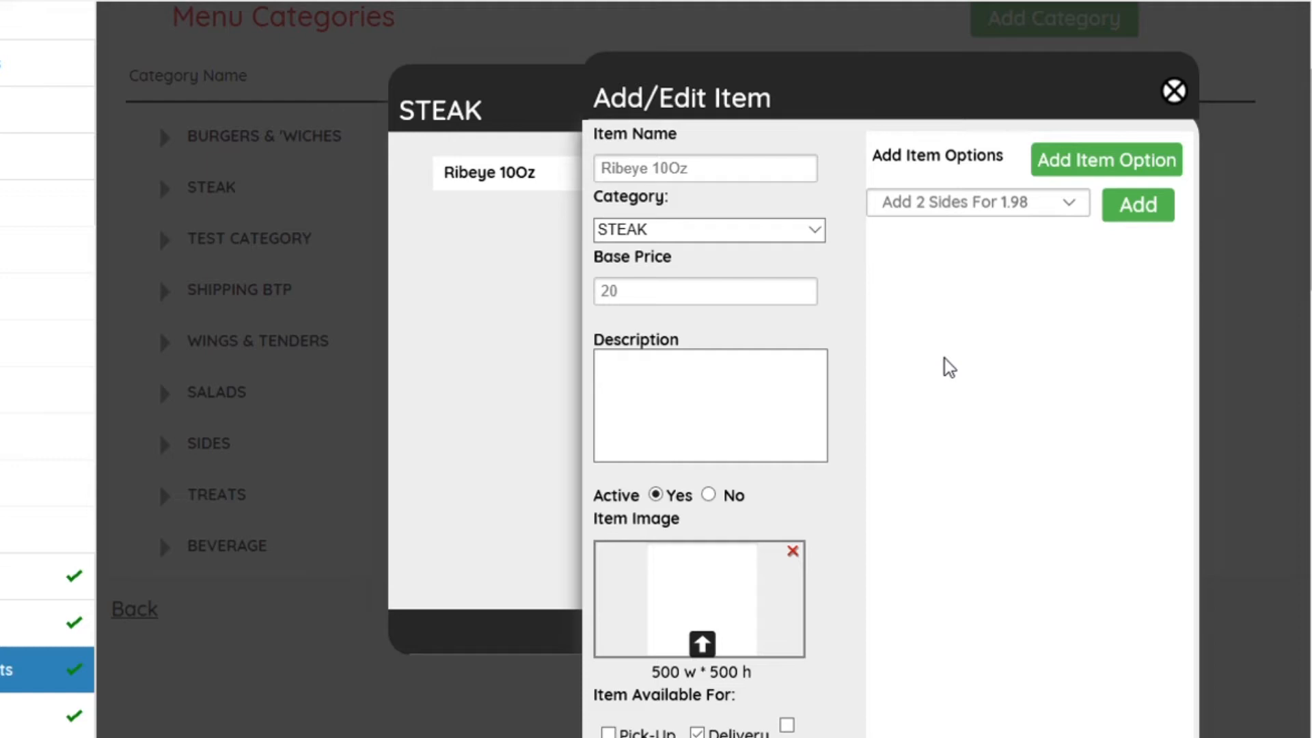
{"action": "left_click", "coordinate": [1069, 161]}
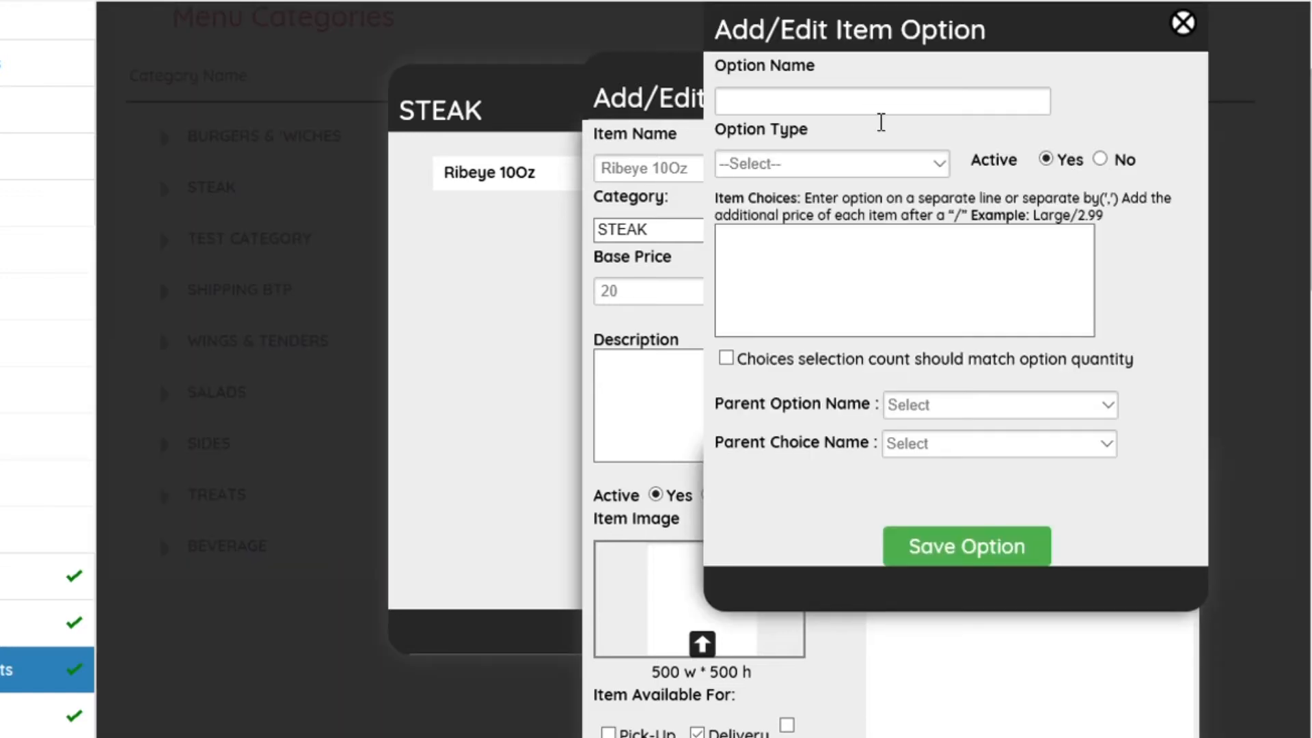
{"action": "type", "text": "Side"}
{"action": "left_click", "coordinate": [880, 154]}
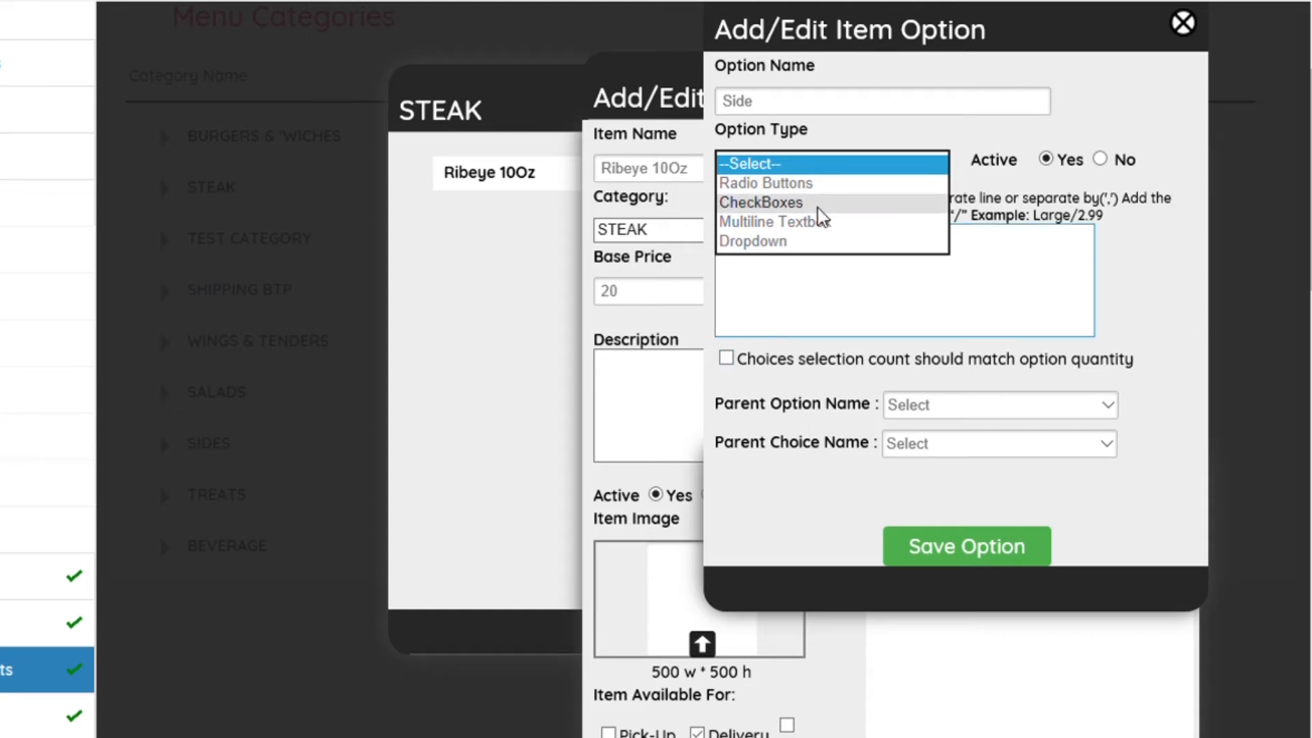
{"action": "left_click", "coordinate": [811, 183]}
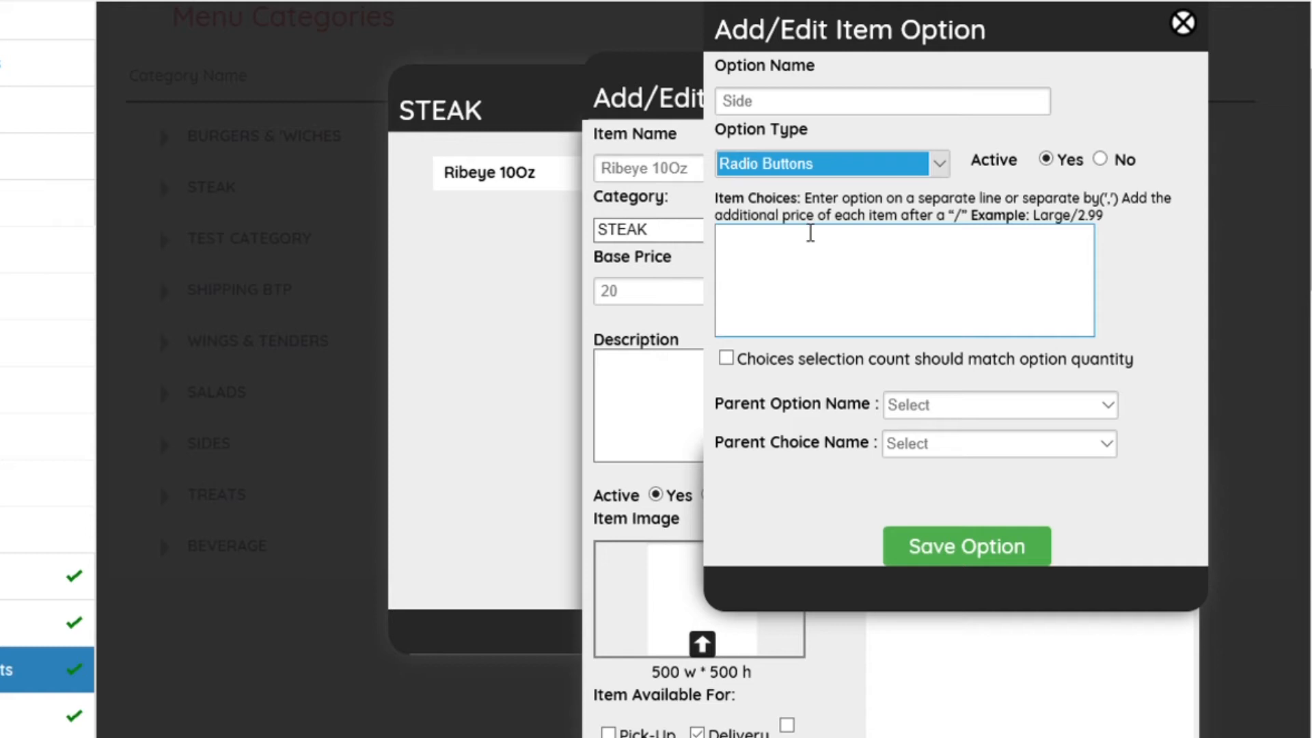
Step: Enter the Side choices French fries, Sweet potato/.99, Mash potato and House Salad, and save the option
{"action": "left_click", "coordinate": [799, 265]}
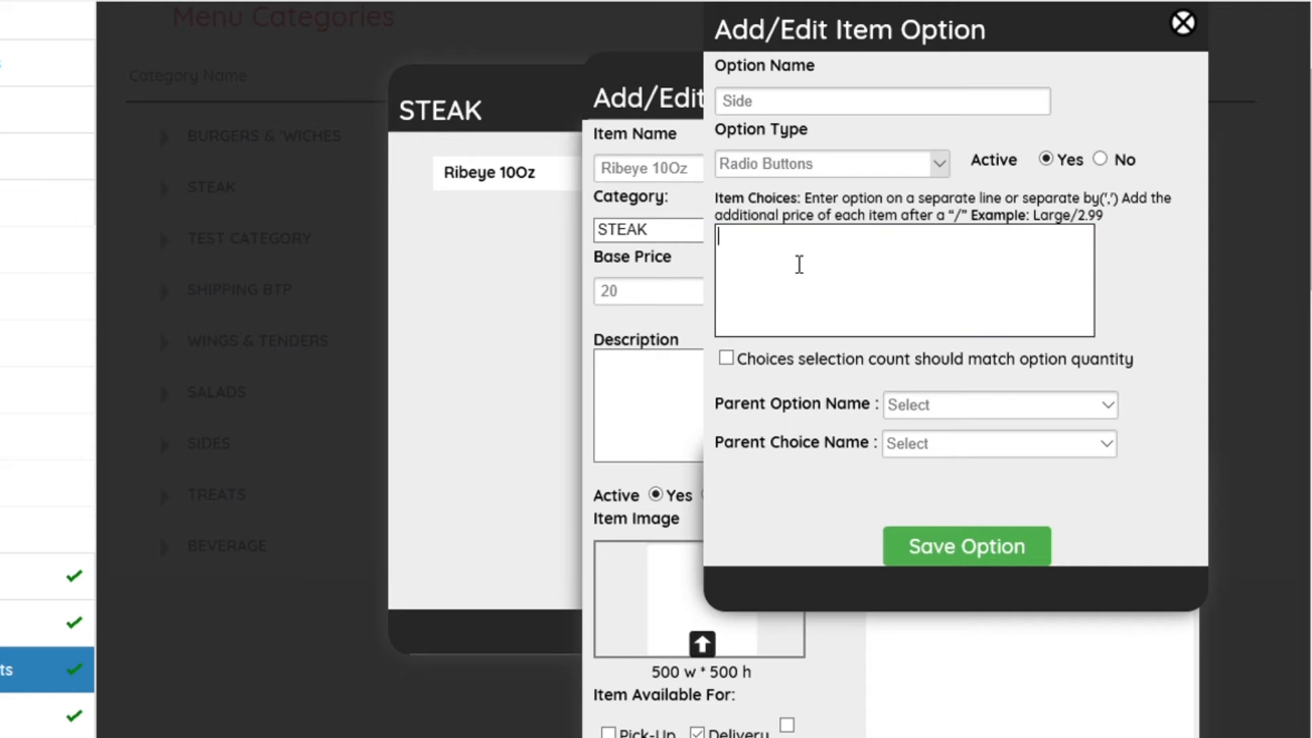
{"action": "type", "text": "French fries"}
{"action": "type", "text": ","}
{"action": "type", "text": "Sweet potato"}
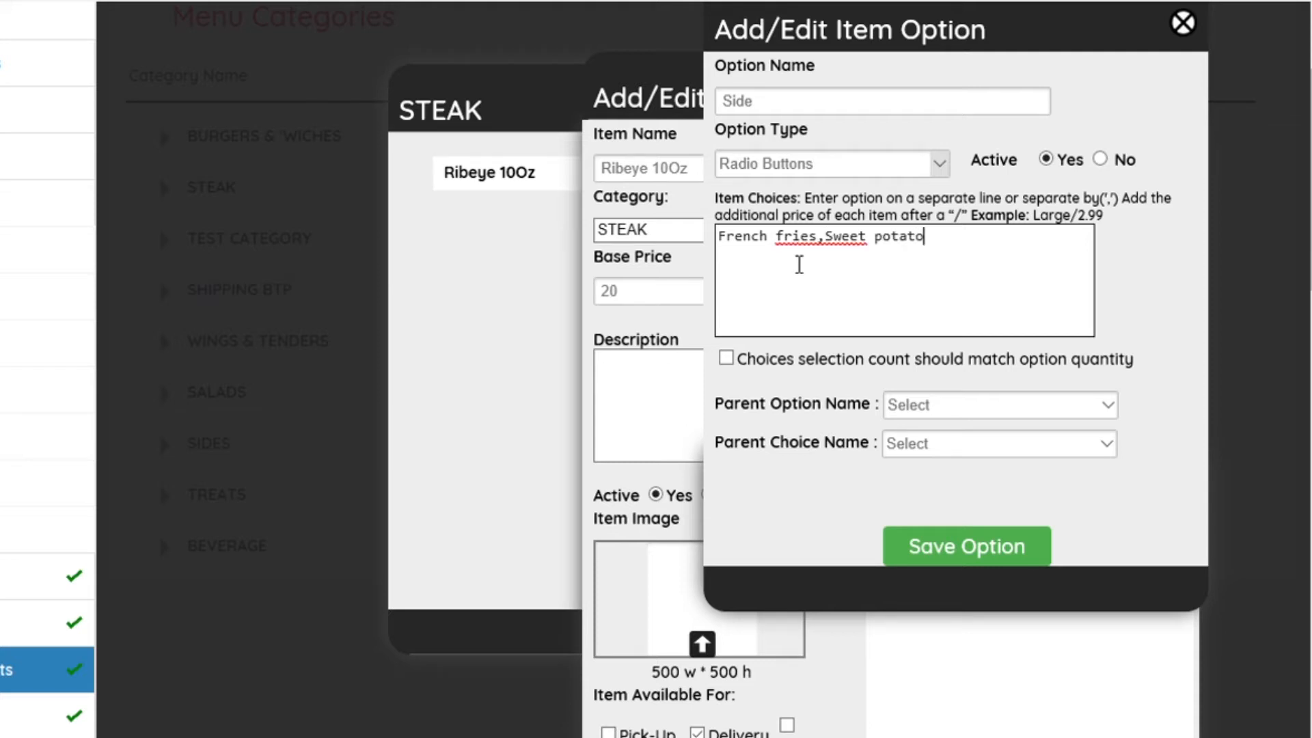
{"action": "type", "text": "/.99,Mash potato,House Salad"}
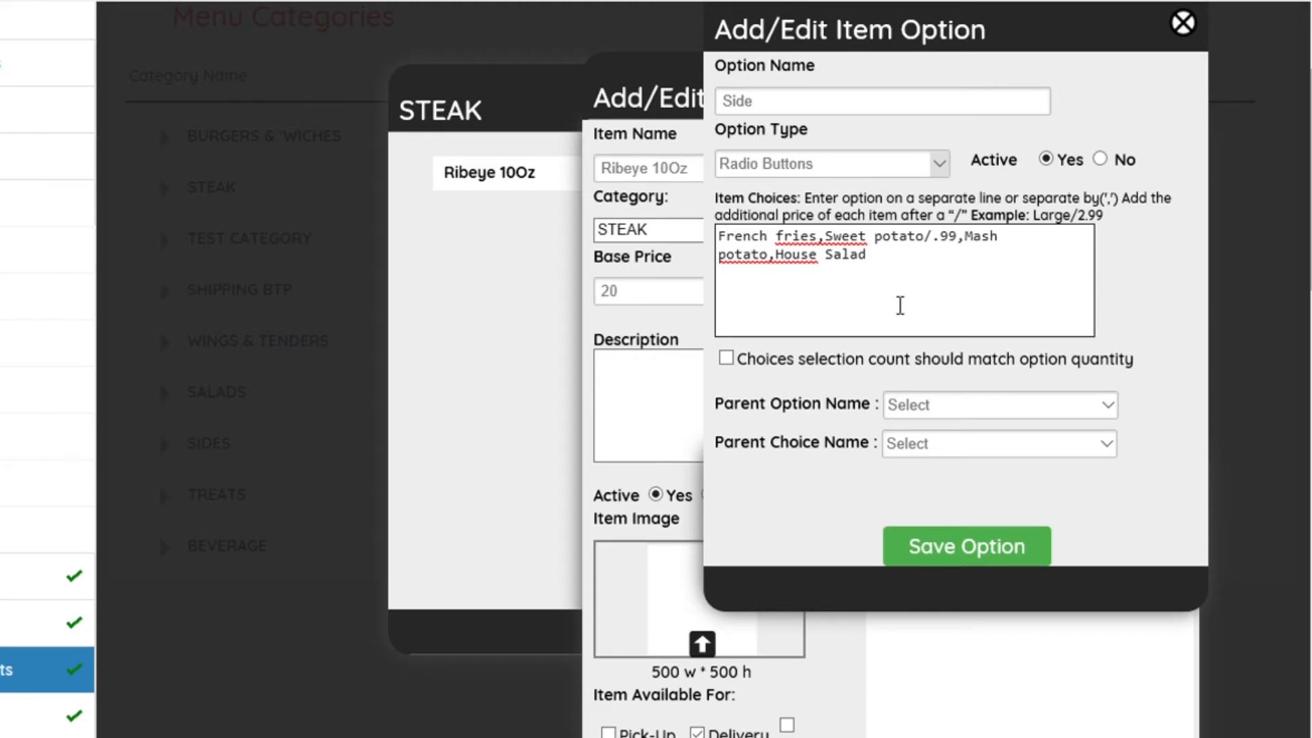
{"action": "left_click", "coordinate": [919, 557]}
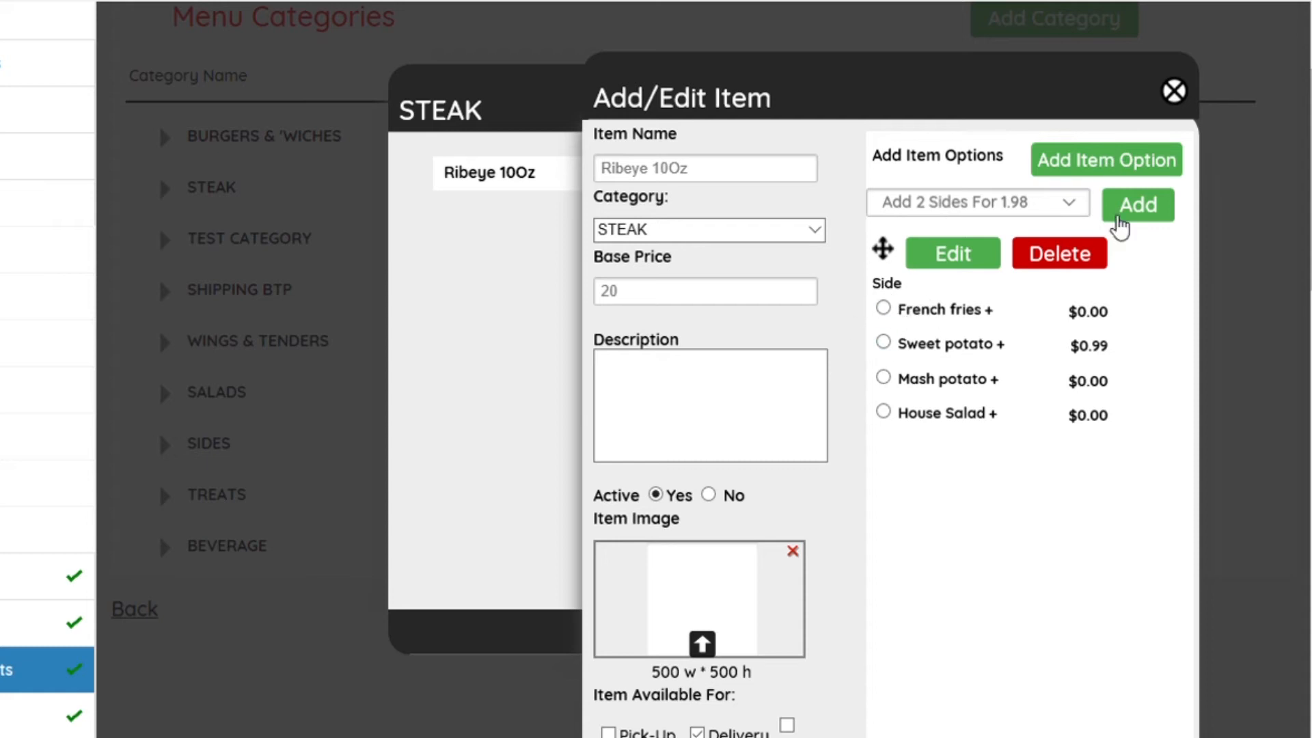
Step: Start another item option for the ribeye with Side as its parent option and House Salad as its parent choice
{"action": "left_click", "coordinate": [1092, 170]}
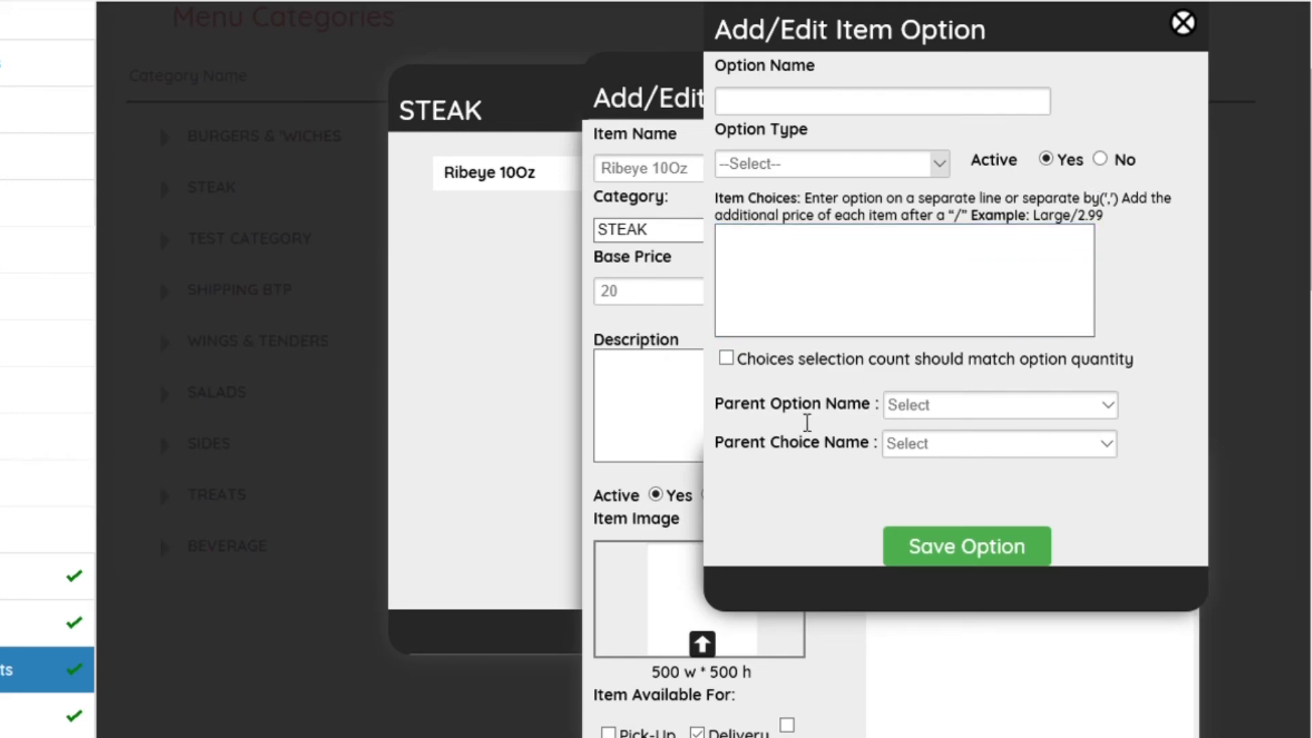
{"action": "left_click", "coordinate": [900, 410]}
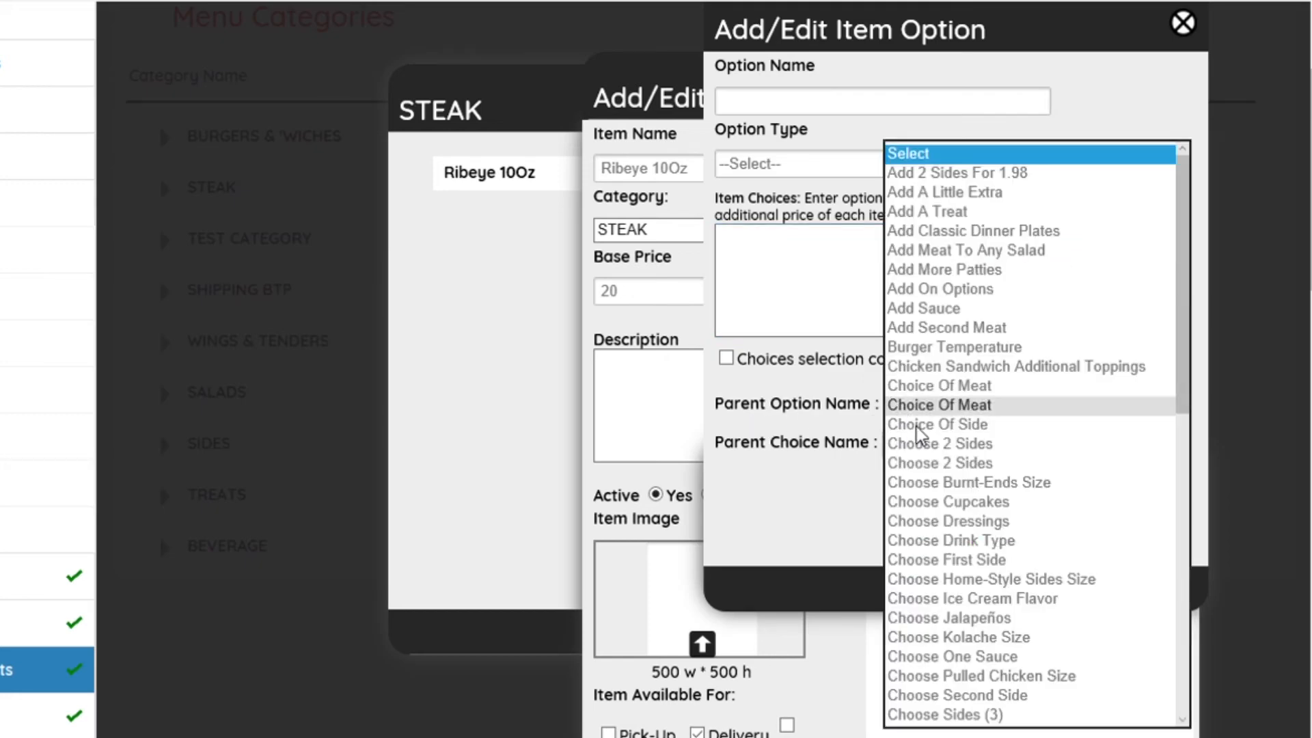
{"action": "scroll", "coordinate": [937, 498], "scroll_direction": "down", "scroll_amount": 10}
{"action": "left_click", "coordinate": [918, 619]}
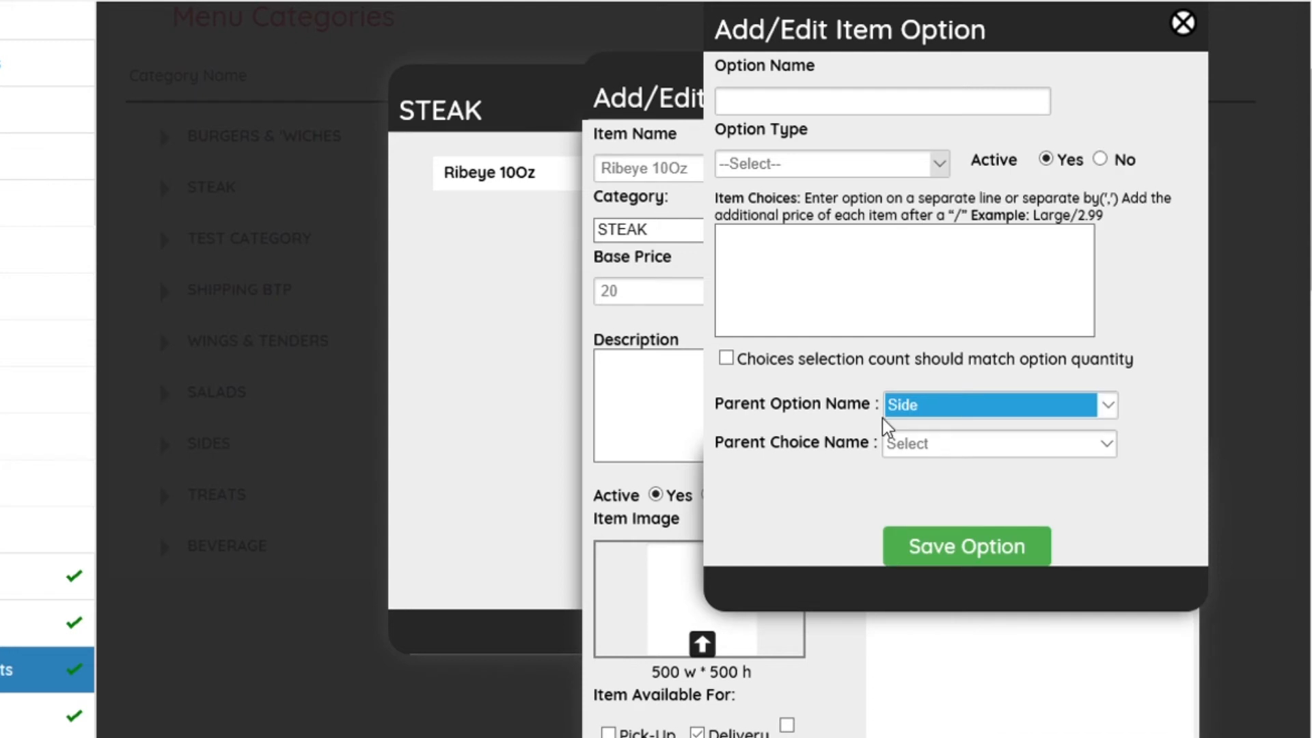
{"action": "left_click", "coordinate": [915, 456]}
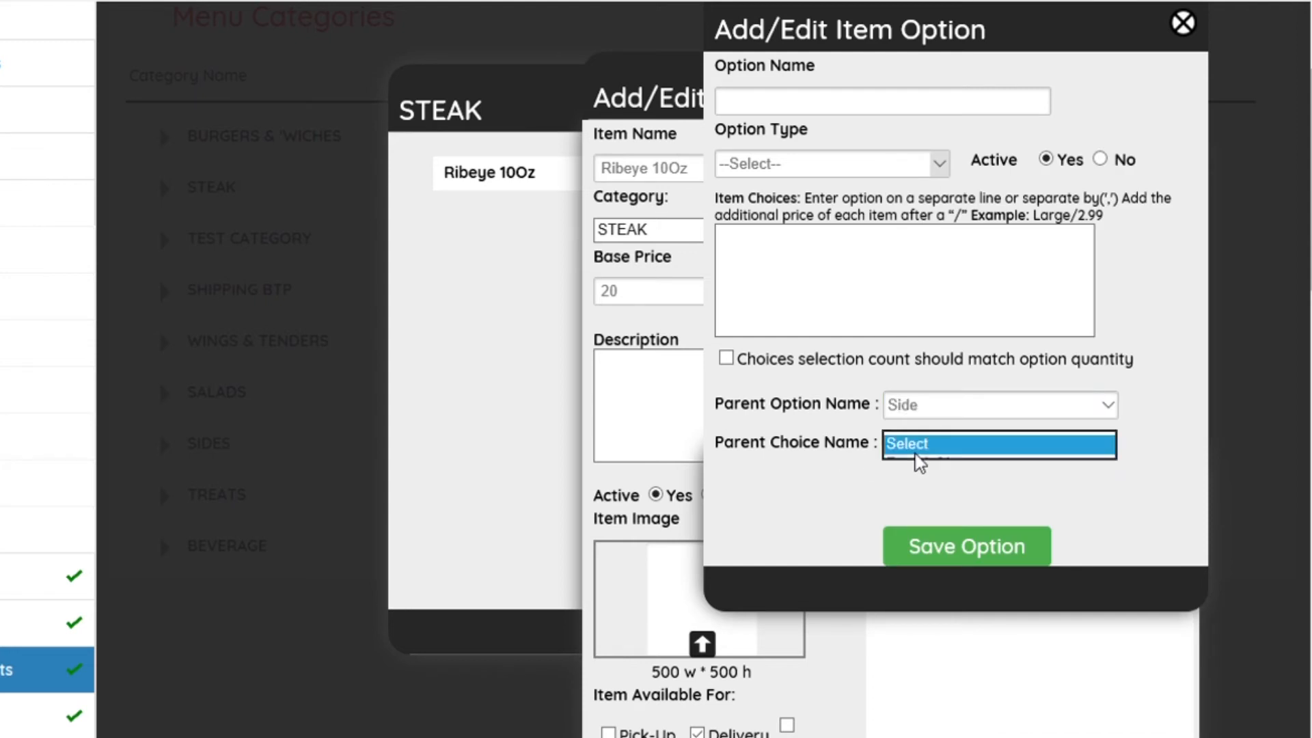
{"action": "left_click", "coordinate": [924, 523]}
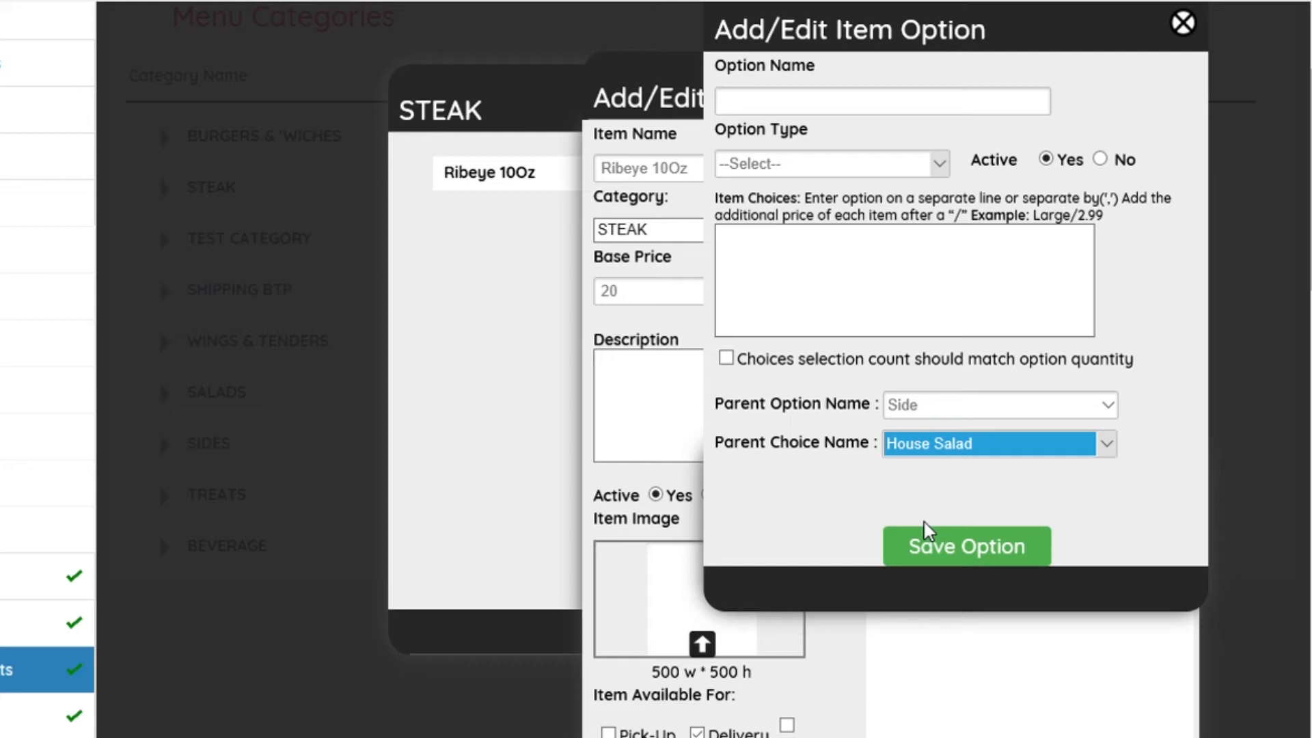
Step: Name the option Dressings, set it to Radio Buttons with choices Italian, Ranch, Blue Cheese and No Dressing, and save it
{"action": "left_click", "coordinate": [823, 115]}
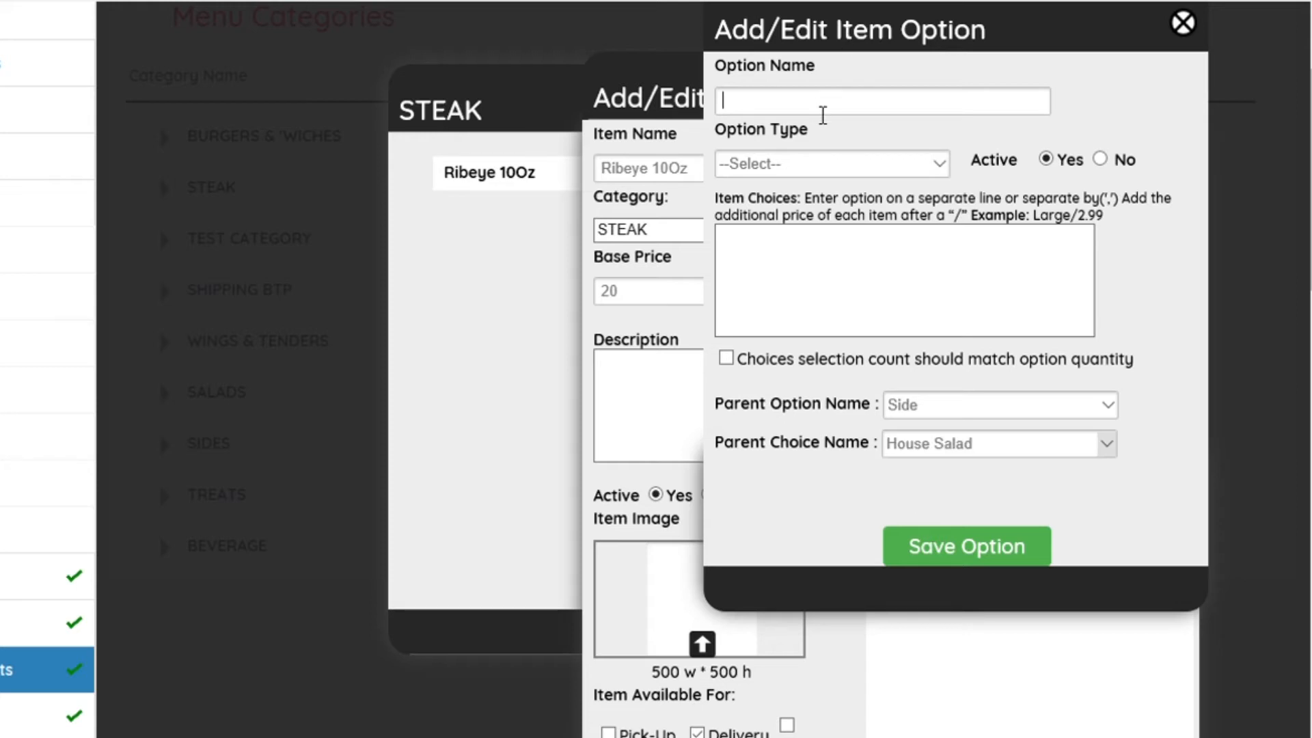
{"action": "type", "text": "Dressings"}
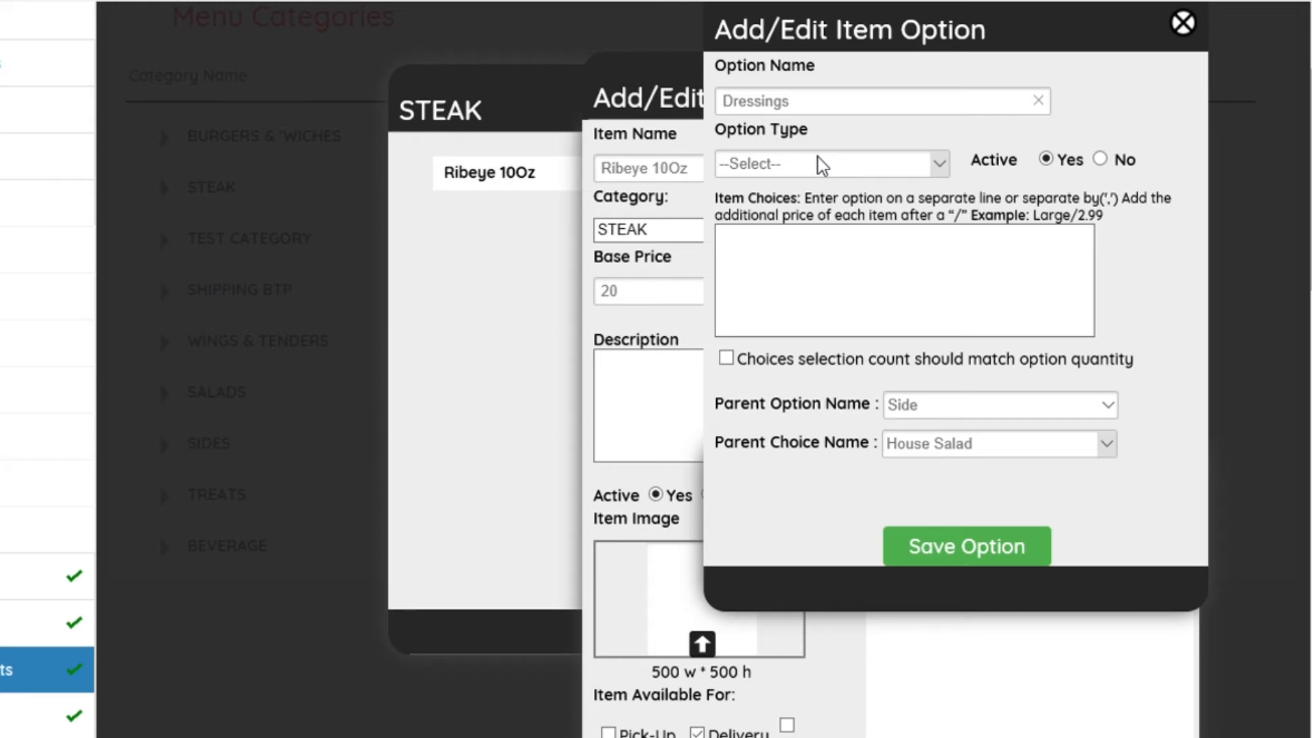
{"action": "left_click", "coordinate": [818, 164]}
{"action": "left_click", "coordinate": [814, 183]}
{"action": "left_click", "coordinate": [824, 248]}
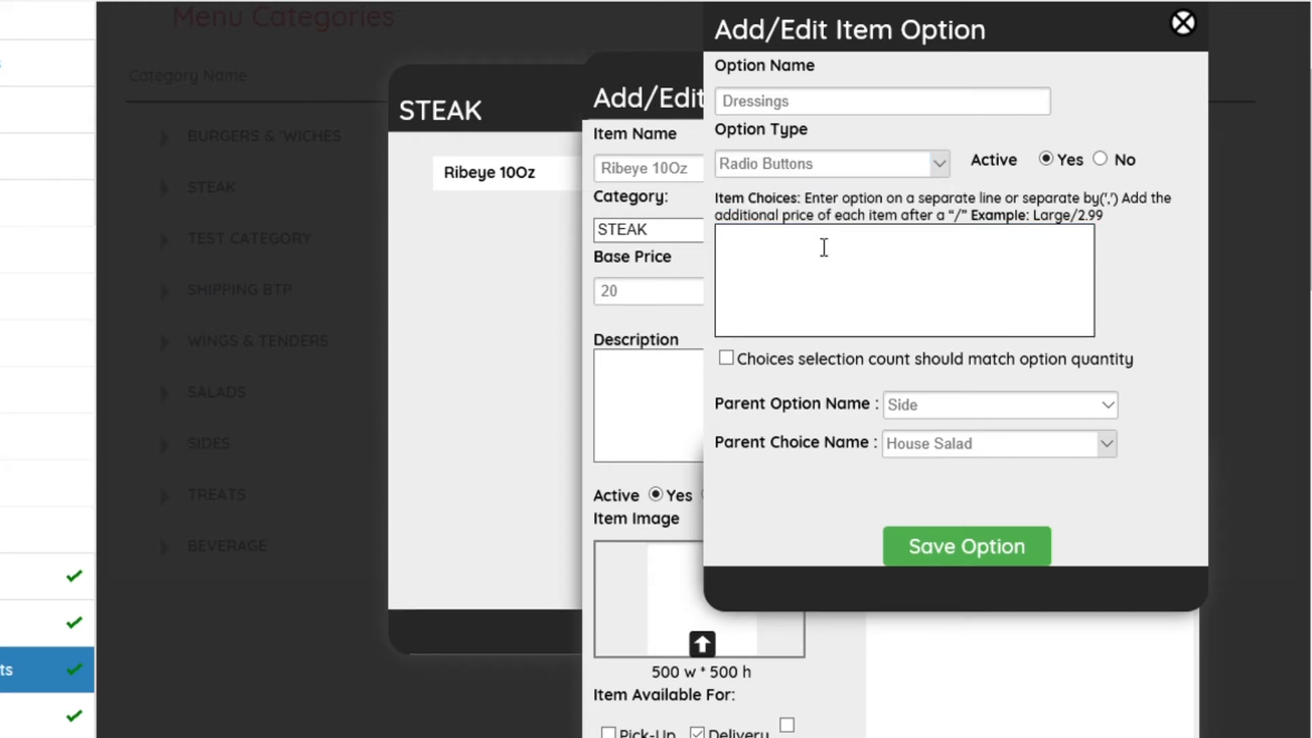
{"action": "type", "text": "Italian,Ranch,Blue Cheese,No Dressing"}
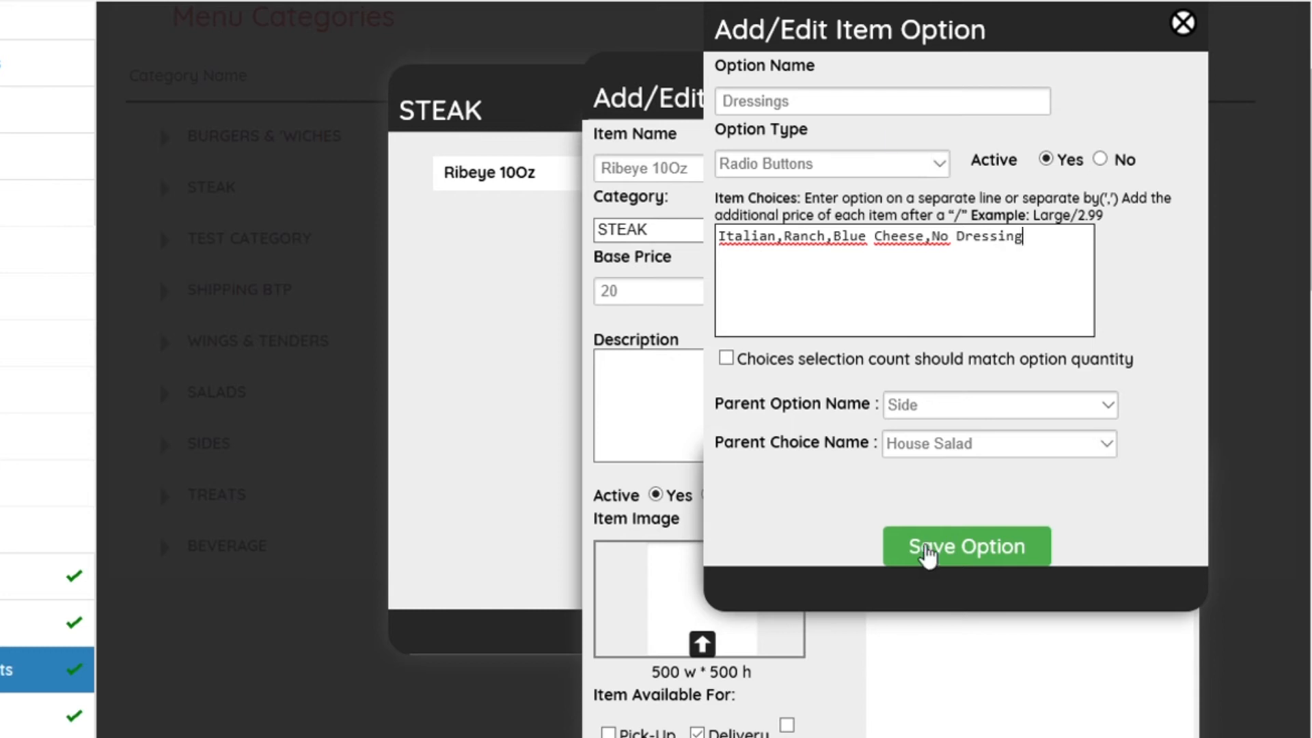
{"action": "left_click", "coordinate": [930, 553]}
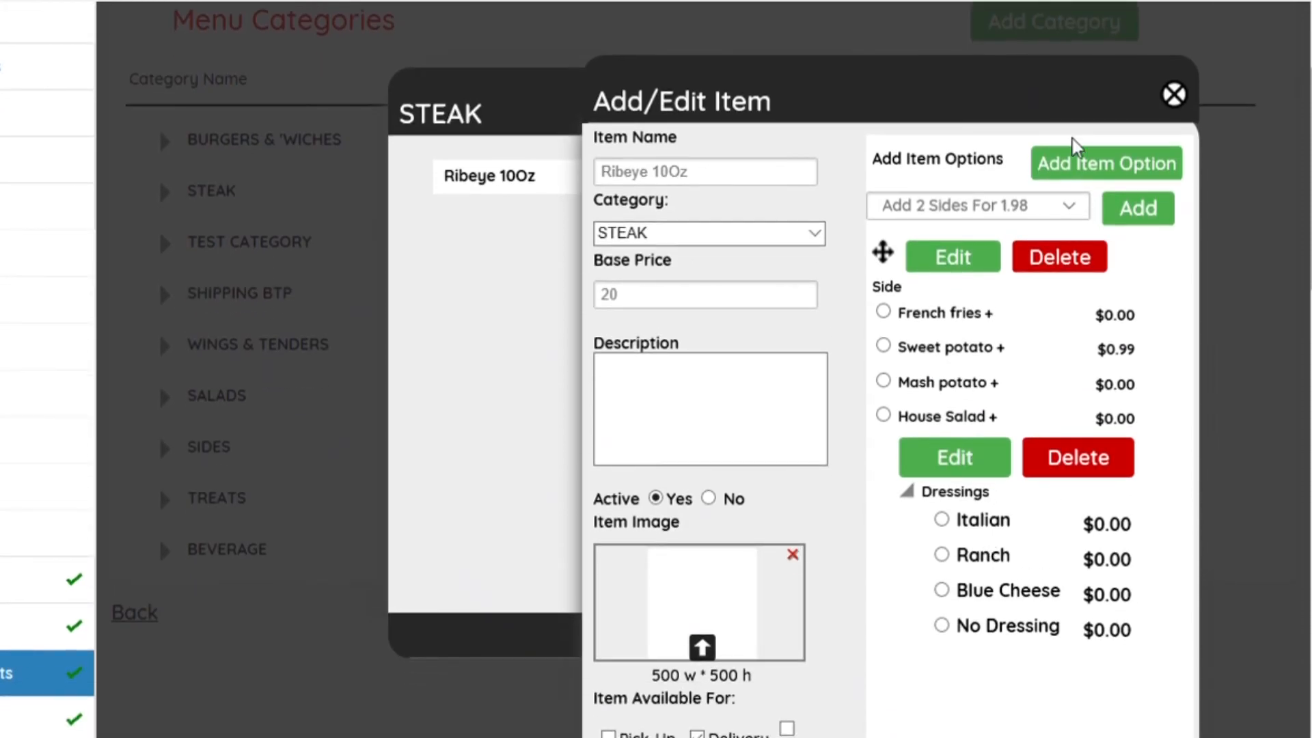
Step: Create another item option for the Ribeye 10Oz item, named Add-Ons, with the CheckBoxes type
{"action": "left_click", "coordinate": [1074, 171]}
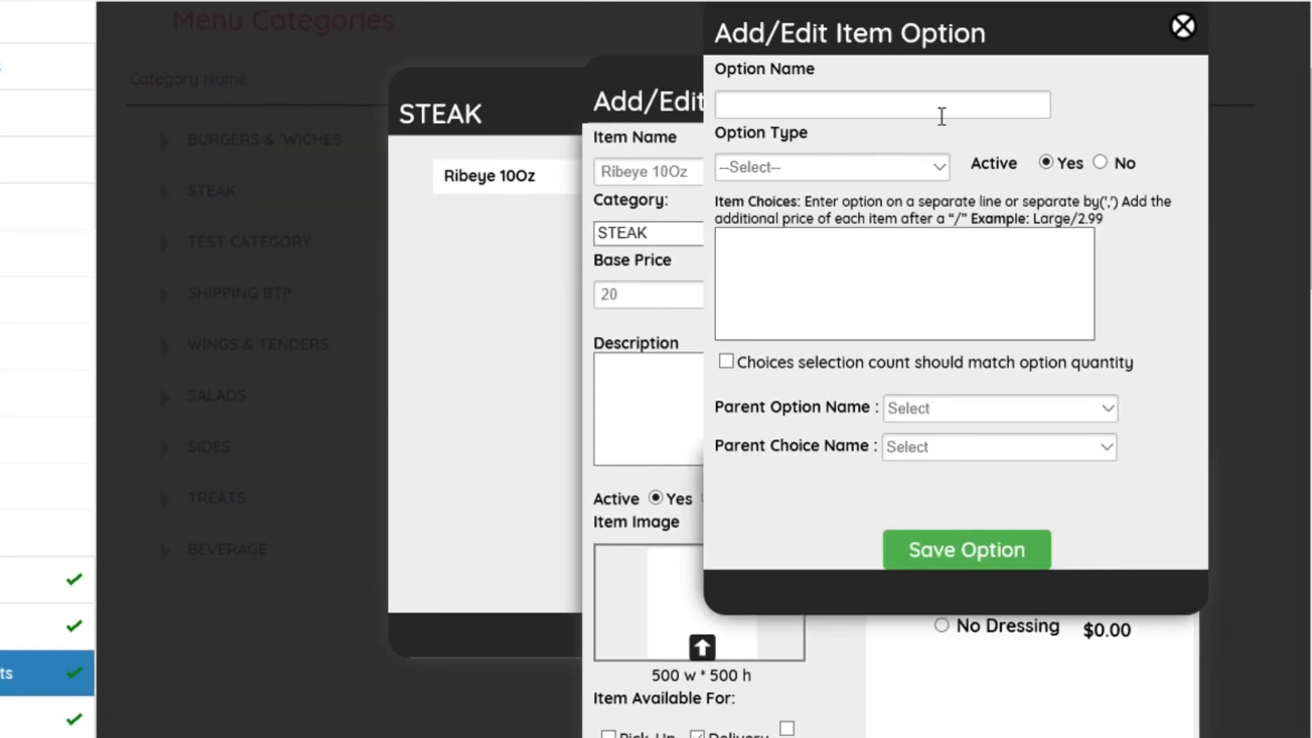
{"action": "type", "text": "Add-Ons"}
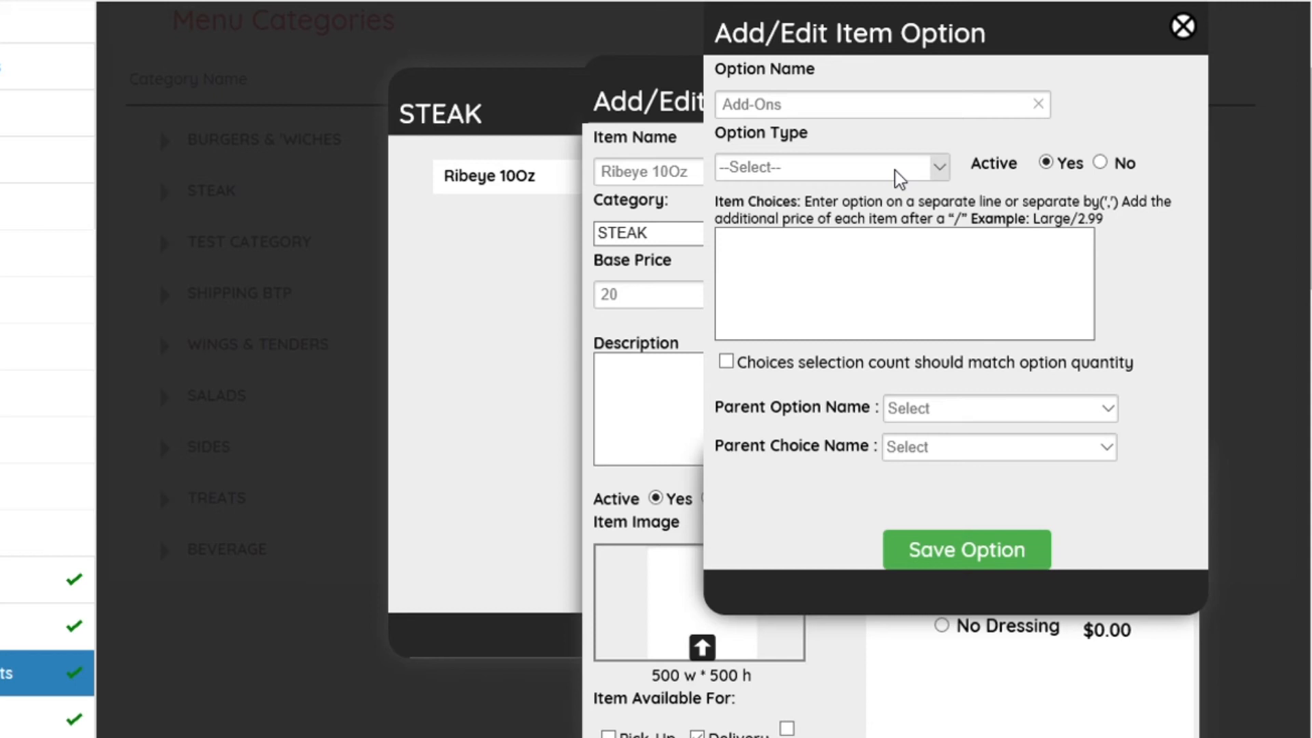
{"action": "left_click", "coordinate": [895, 169]}
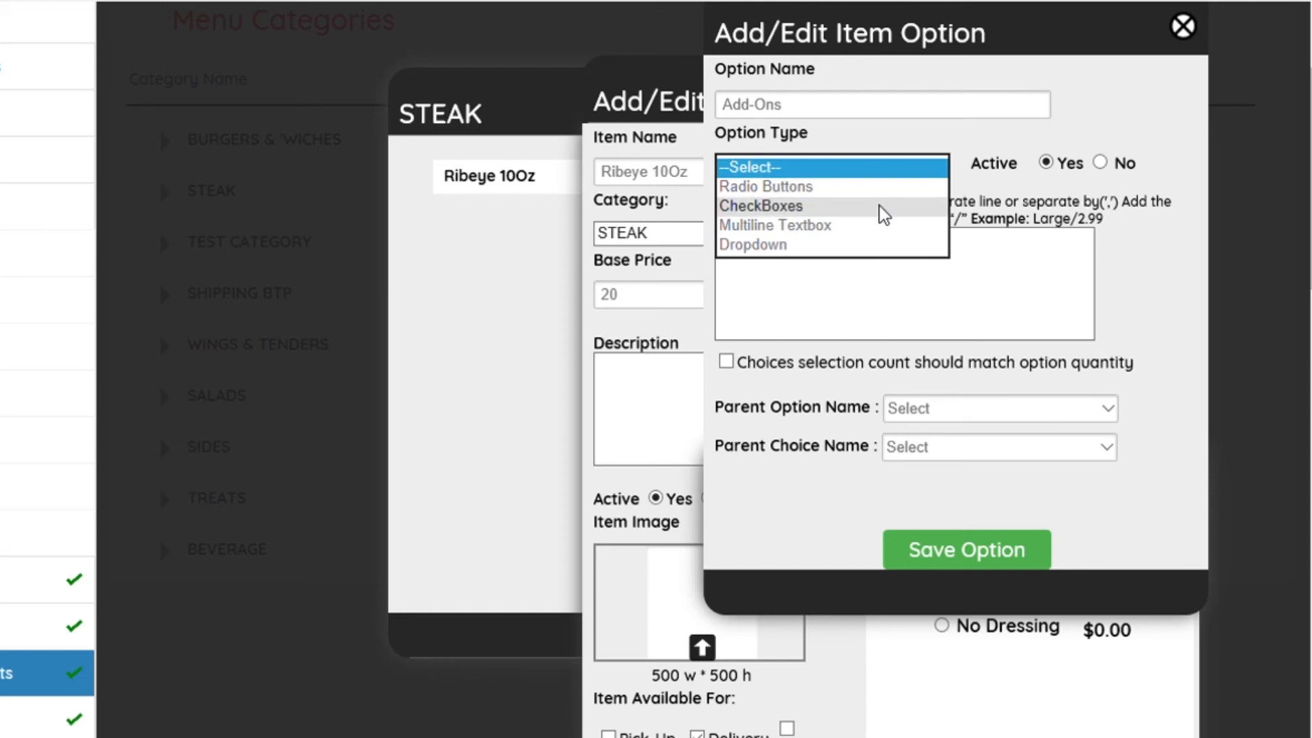
{"action": "left_click", "coordinate": [805, 205]}
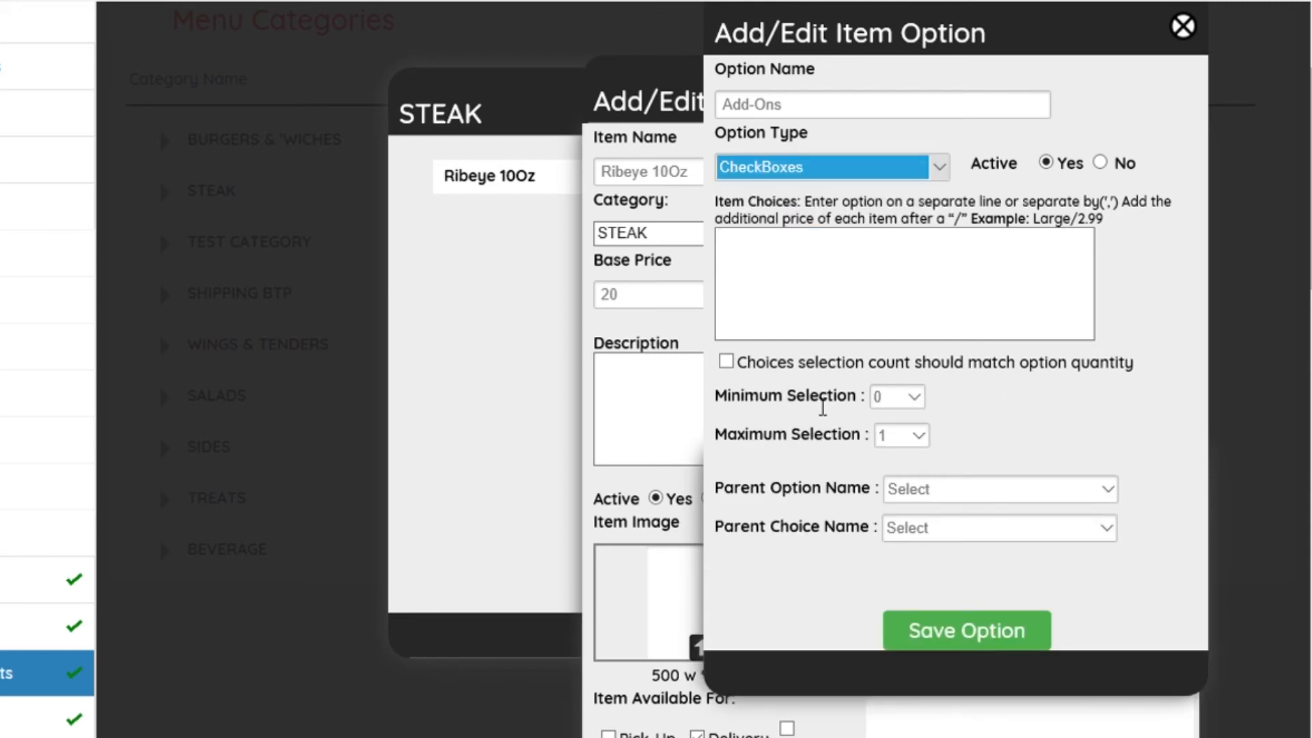
Step: Enter the Add-Ons choices Grilled Onions/.99, Lobster/5.99 and Garlic Shrimp/4, and save the option
{"action": "left_click", "coordinate": [894, 294]}
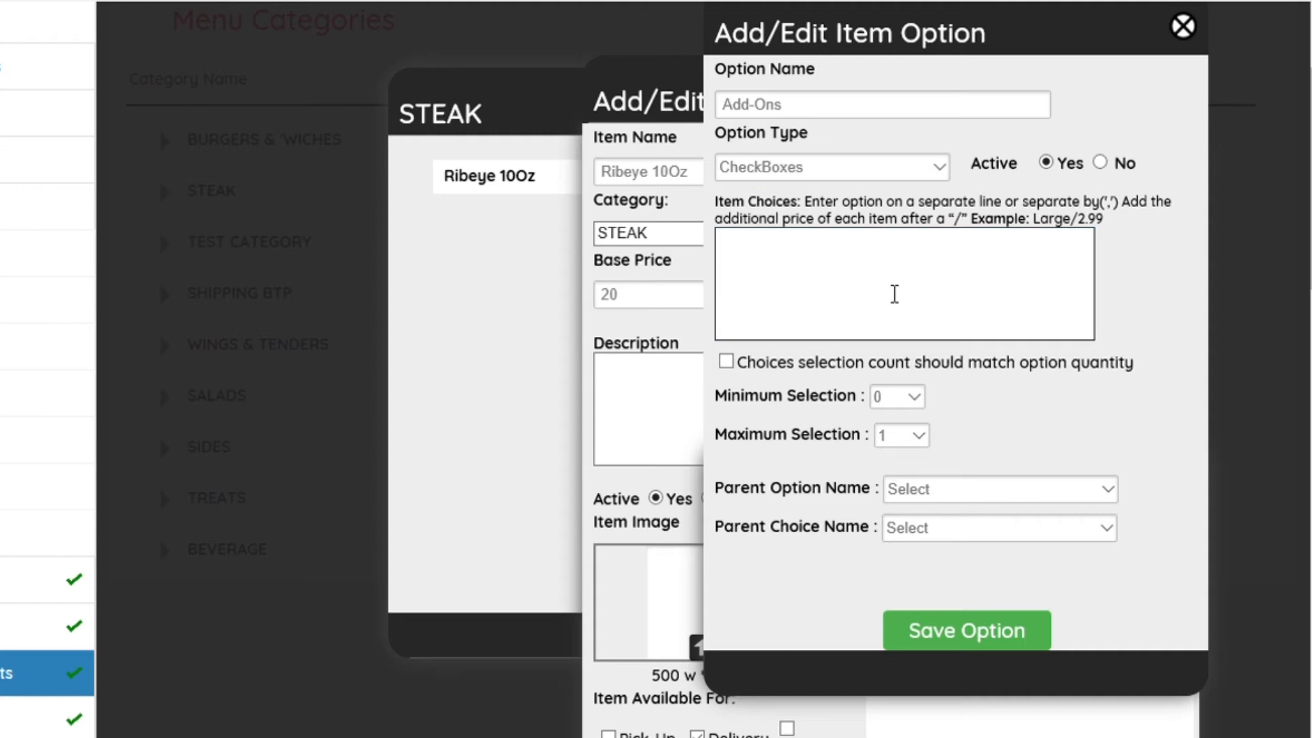
{"action": "type", "text": "Grilled Onions,"}
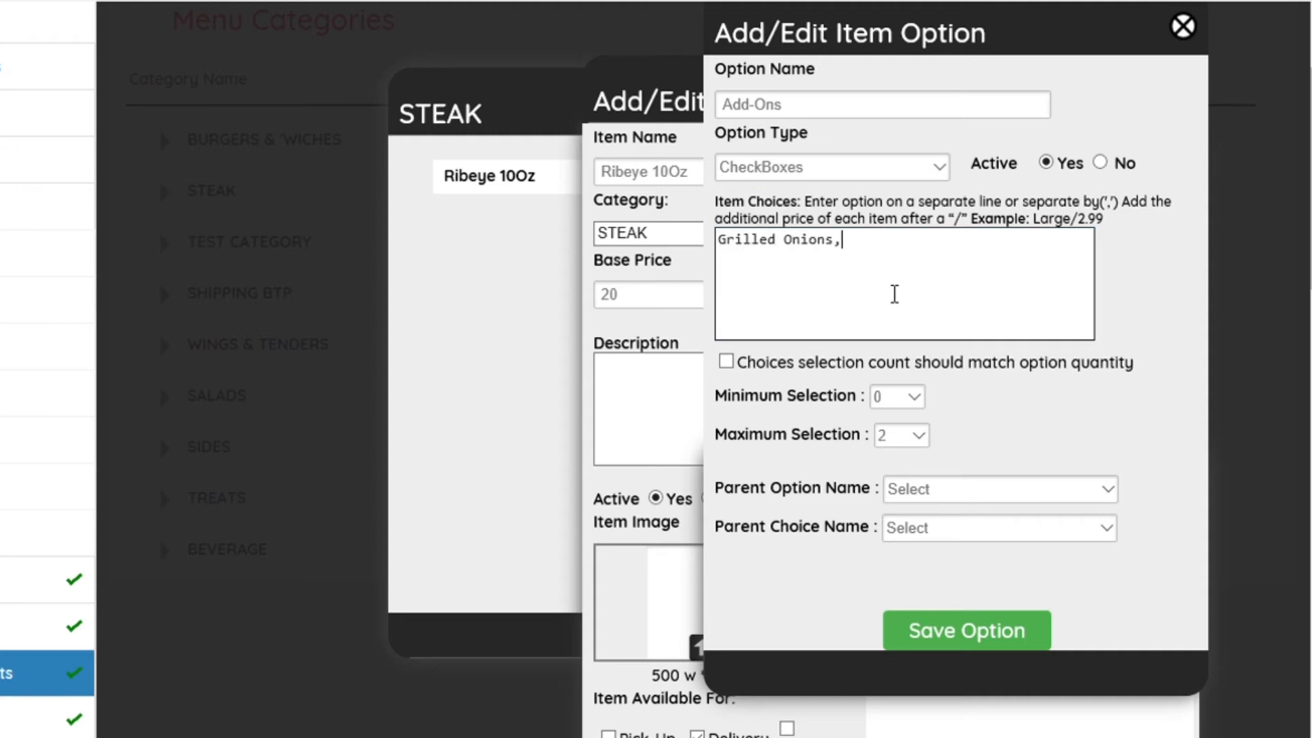
{"action": "type", "text": "Lobster/5.99"}
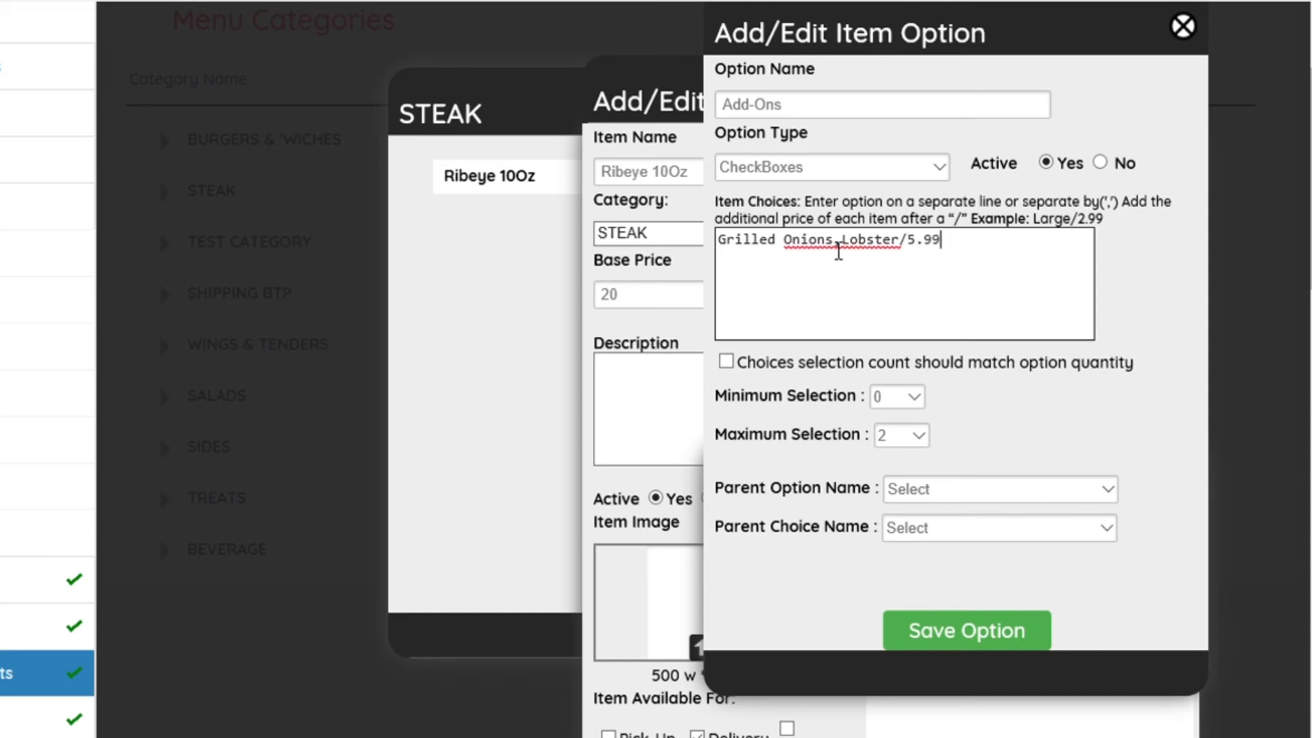
{"action": "type", "text": "/"}
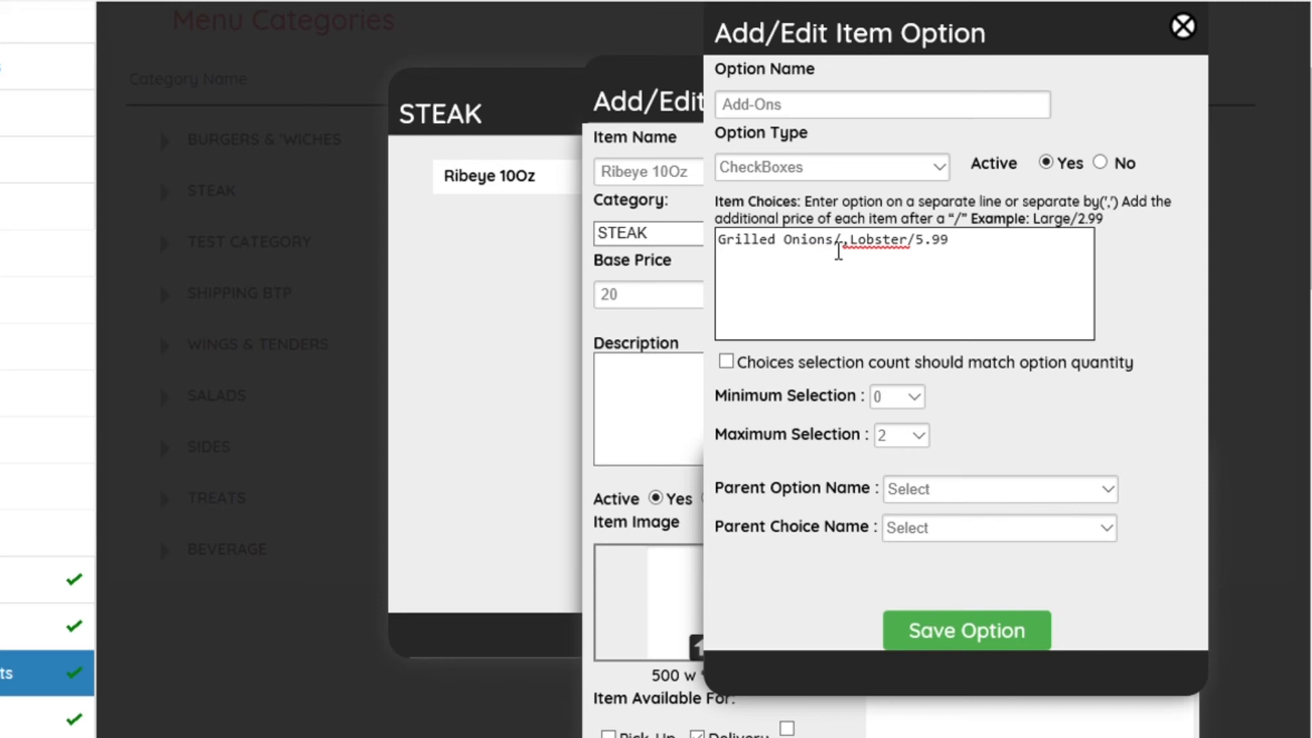
{"action": "type", "text": ".99"}
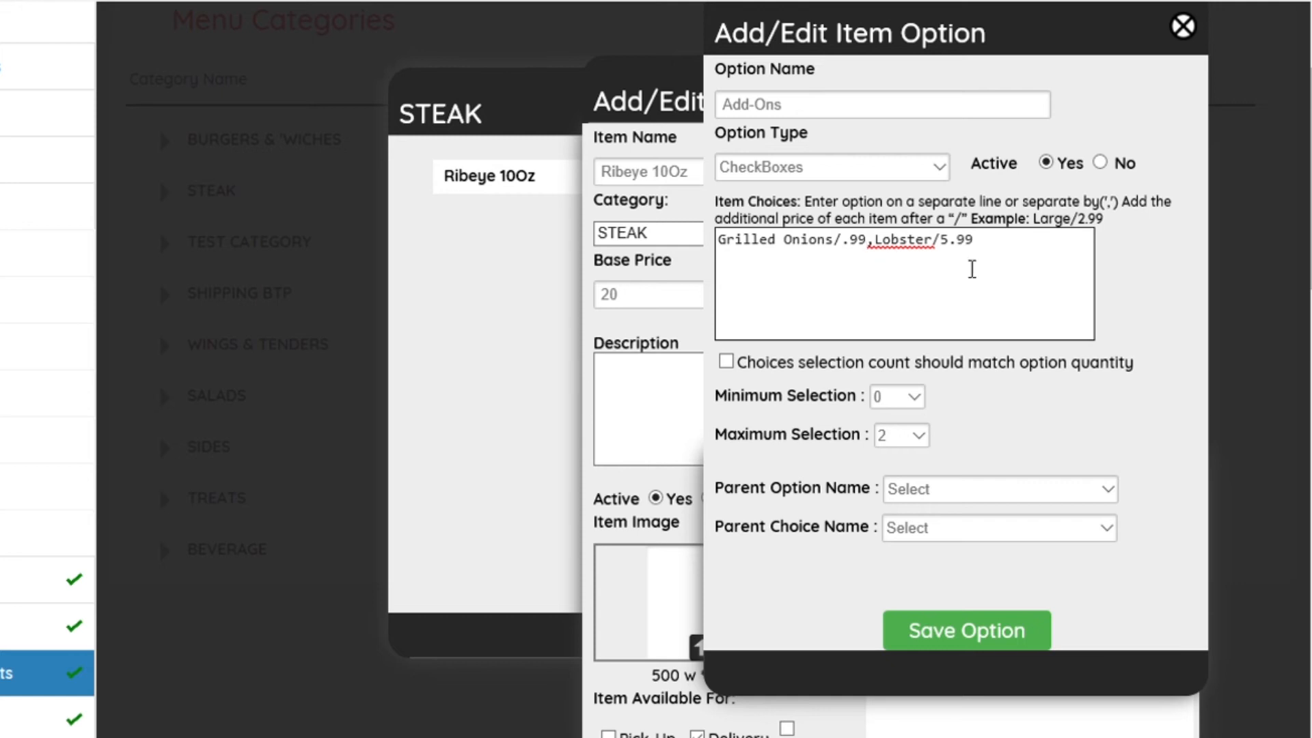
{"action": "type", "text": ",Garlic"}
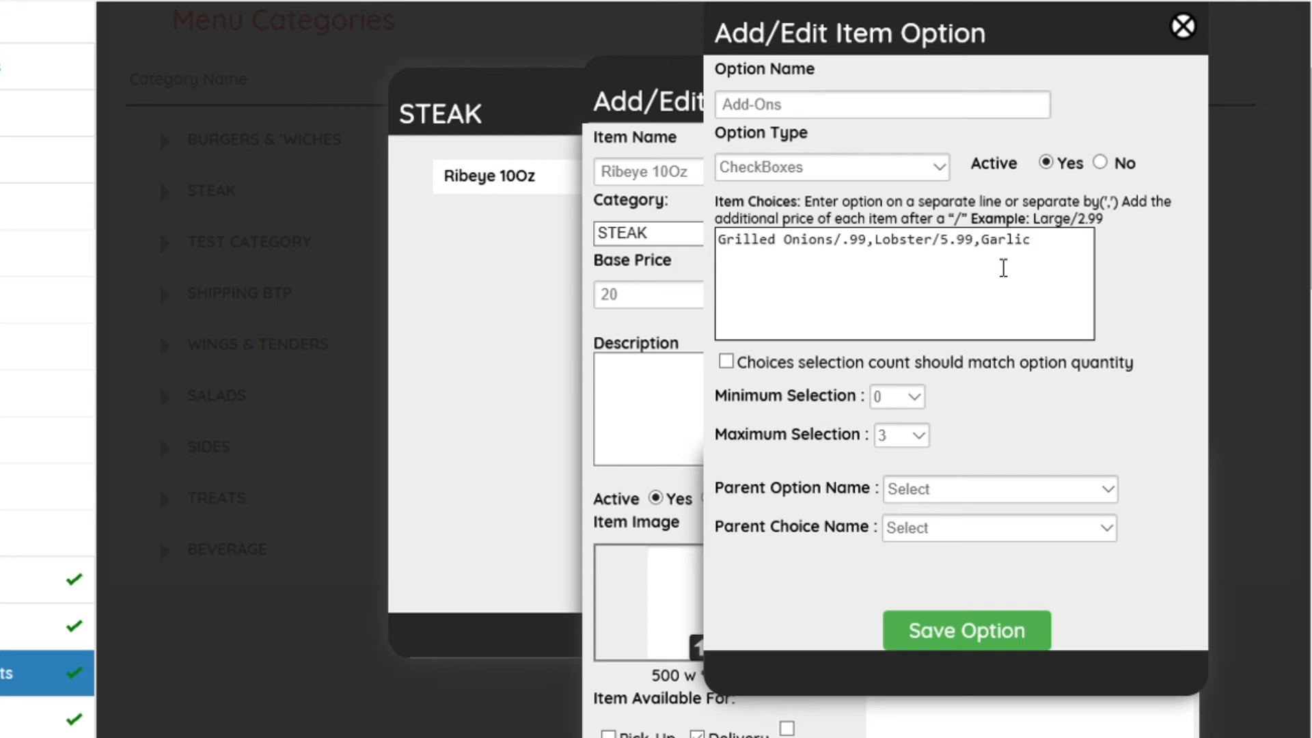
{"action": "type", "text": " Shrimp/4"}
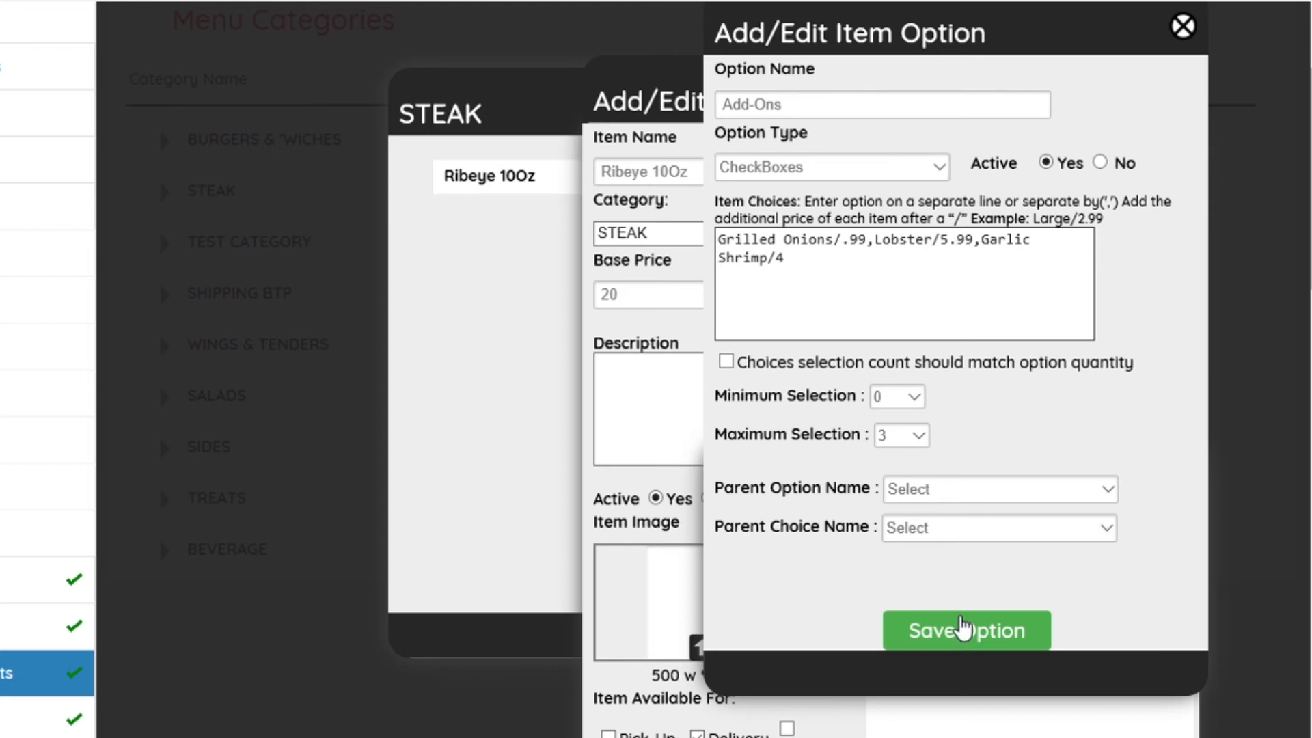
{"action": "left_click", "coordinate": [963, 629]}
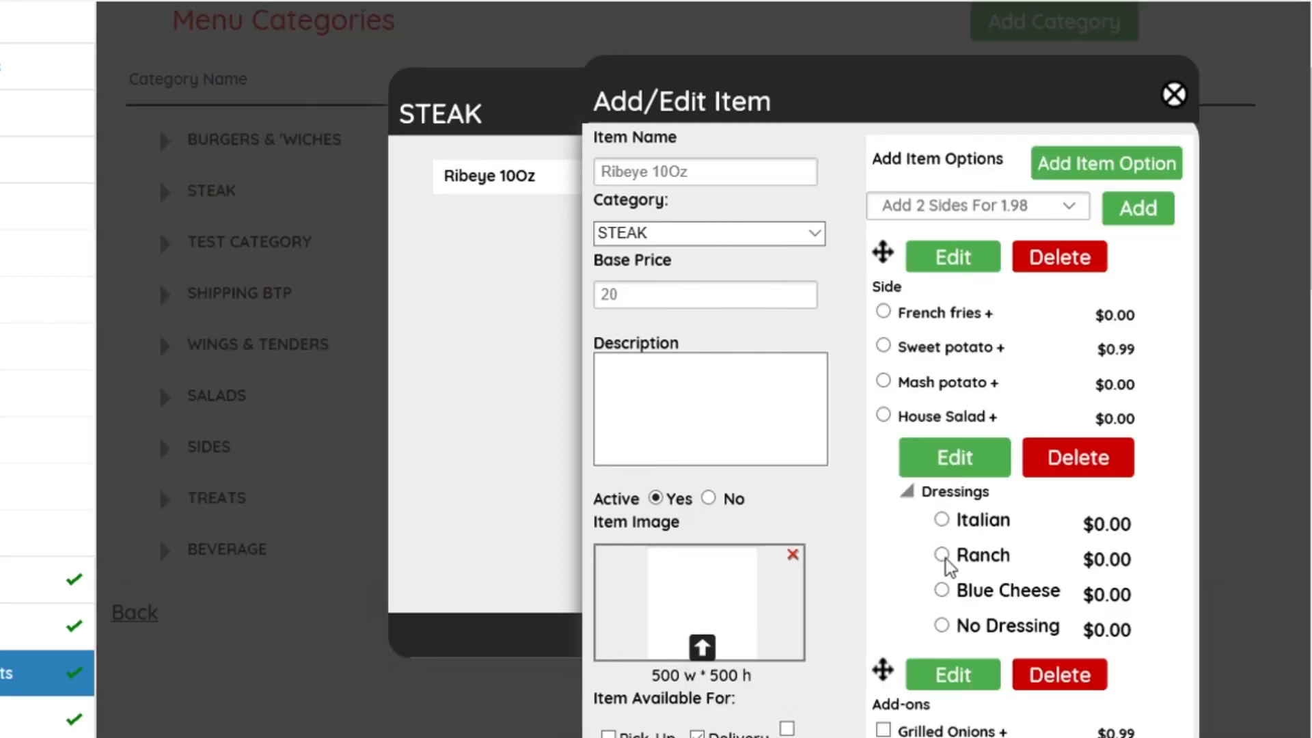
Step: Review the Ribeye 10Oz item's options, save the item and close the STEAK item list
{"action": "scroll", "coordinate": [940, 514], "scroll_direction": "down", "scroll_amount": 1}
{"action": "scroll", "coordinate": [941, 514], "scroll_direction": "down", "scroll_amount": 2}
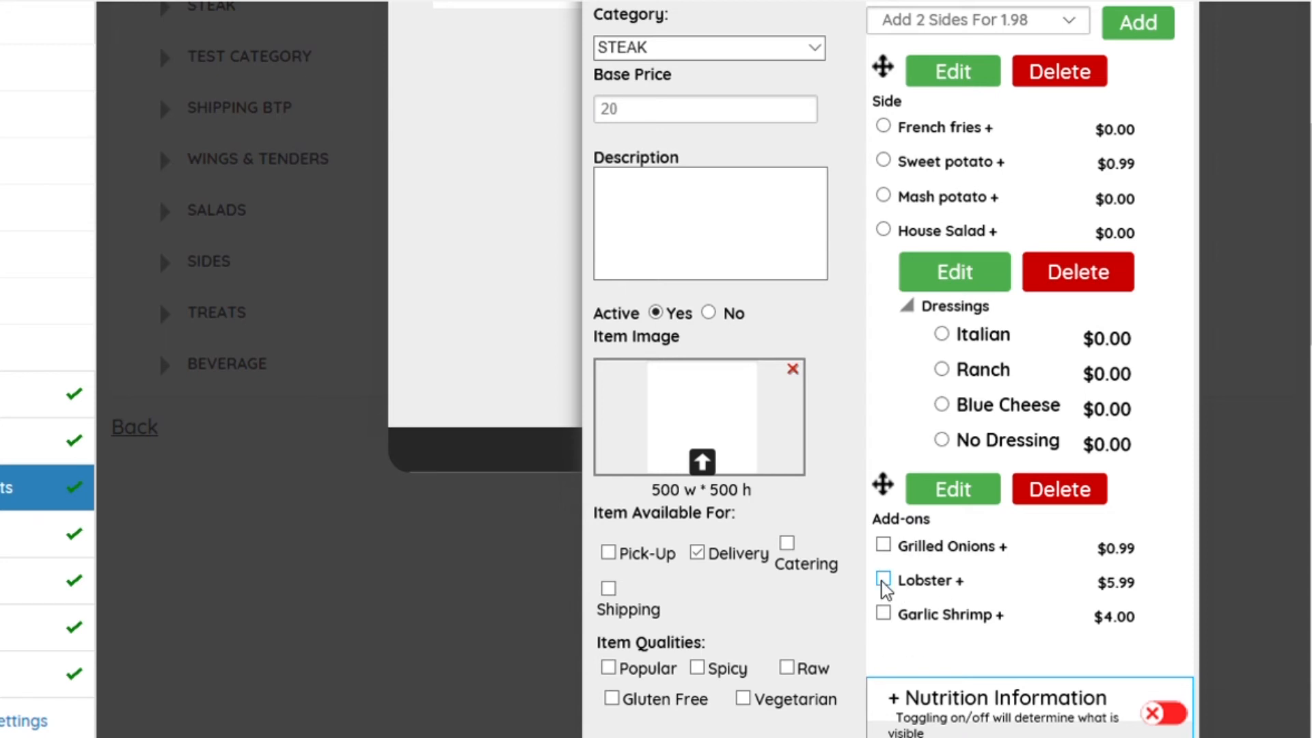
{"action": "scroll", "coordinate": [937, 530], "scroll_direction": "down", "scroll_amount": 2}
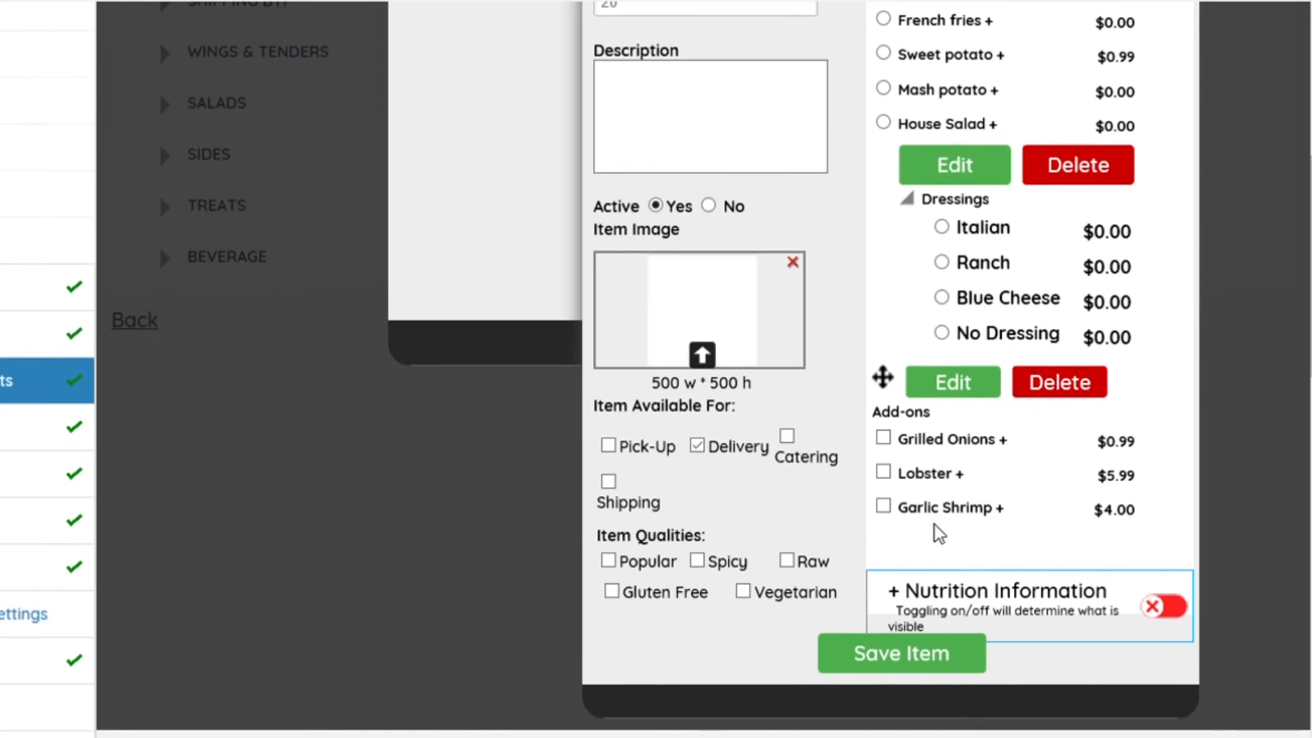
{"action": "scroll", "coordinate": [938, 533], "scroll_direction": "up", "scroll_amount": 3}
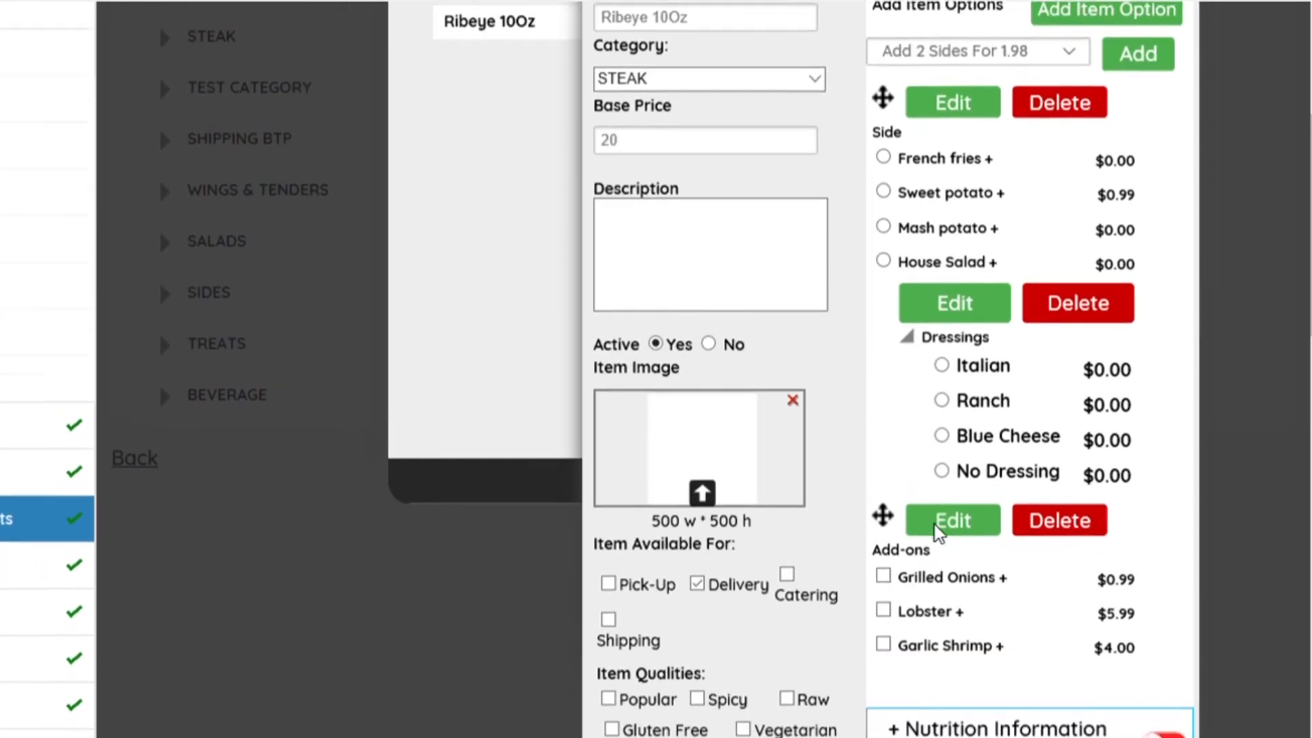
{"action": "scroll", "coordinate": [936, 530], "scroll_direction": "down", "scroll_amount": 2}
{"action": "left_click", "coordinate": [888, 669]}
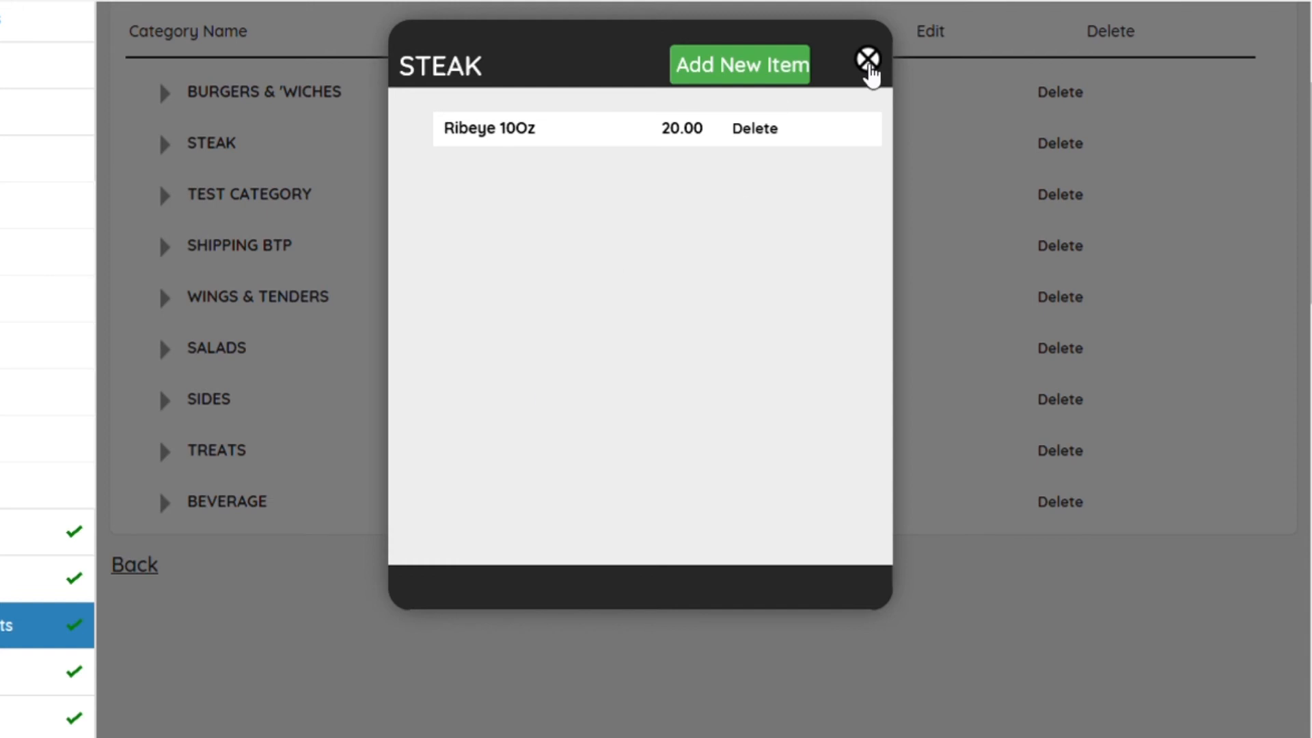
{"action": "left_click", "coordinate": [868, 62]}
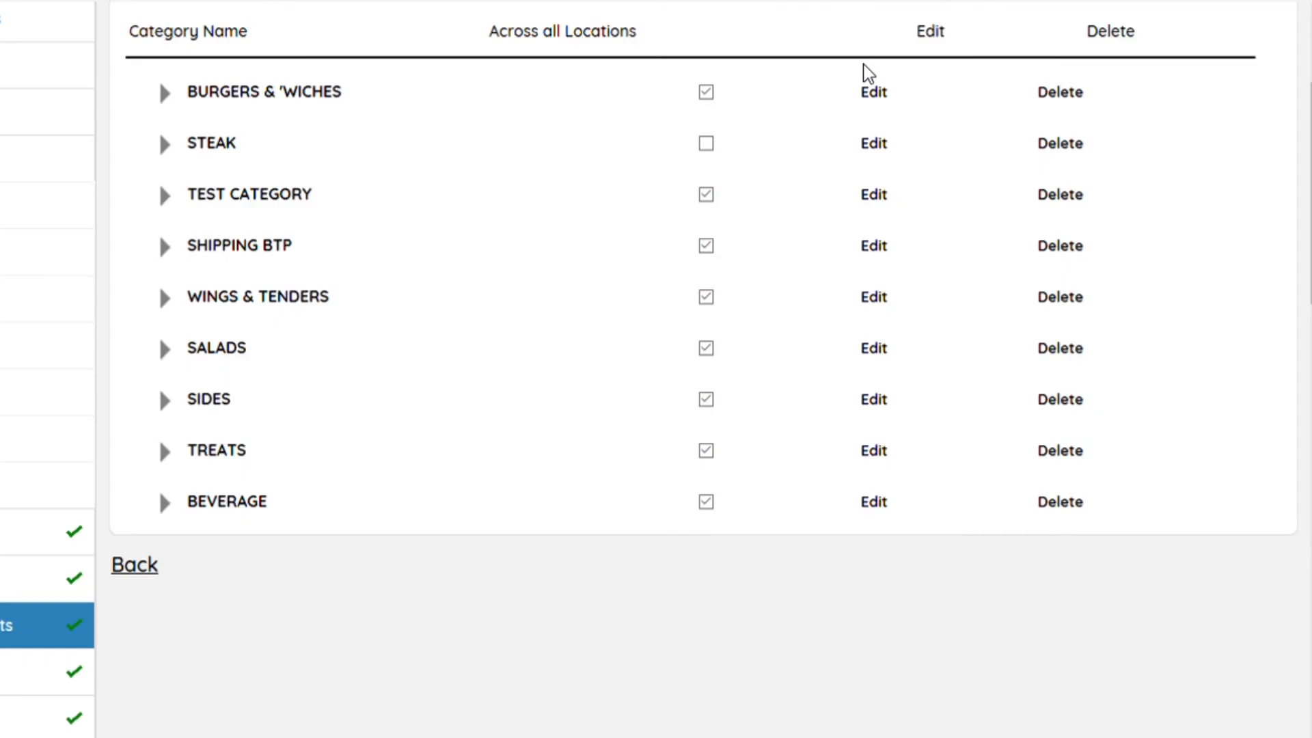
Step: Edit the Choose Your Sauce option of Traditional Naked Wings in WINGS & TENDERS and delete its Coconut Curry choice
{"action": "left_click", "coordinate": [285, 305]}
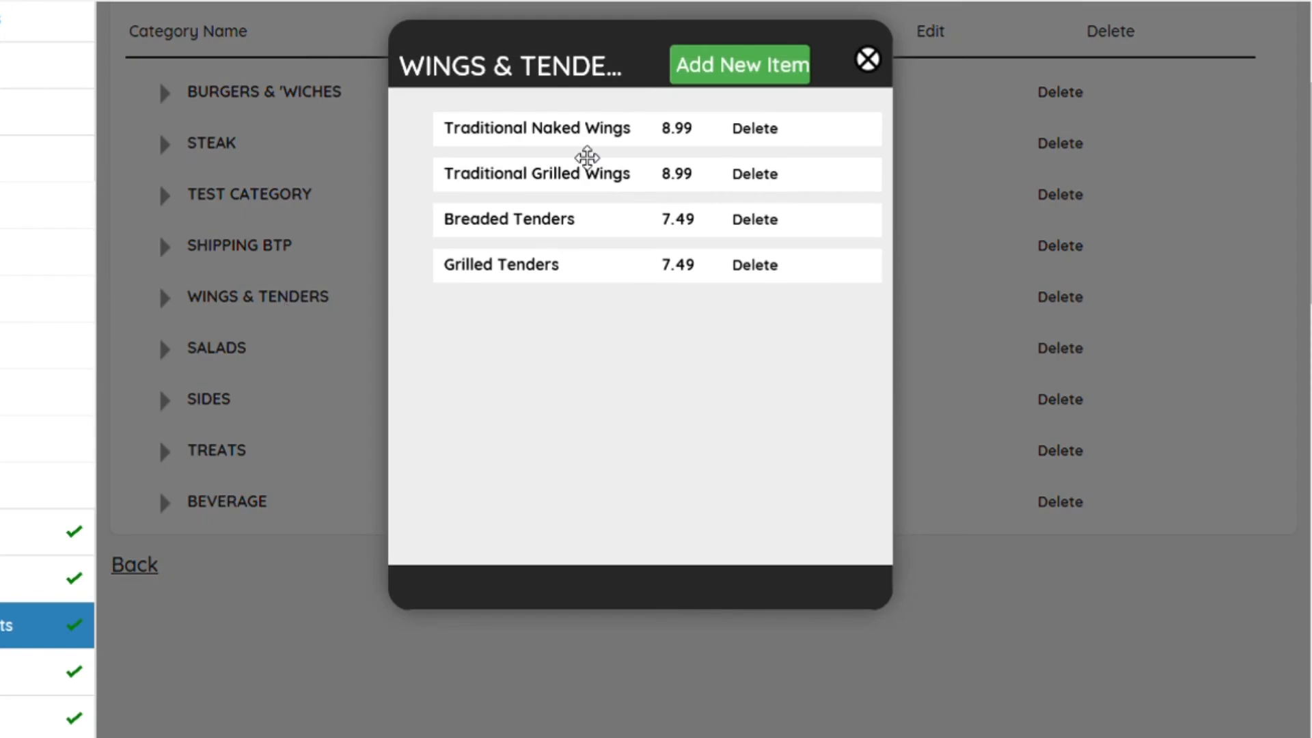
{"action": "left_click_drag", "start_coordinate": [571, 138], "coordinate": [555, 138]}
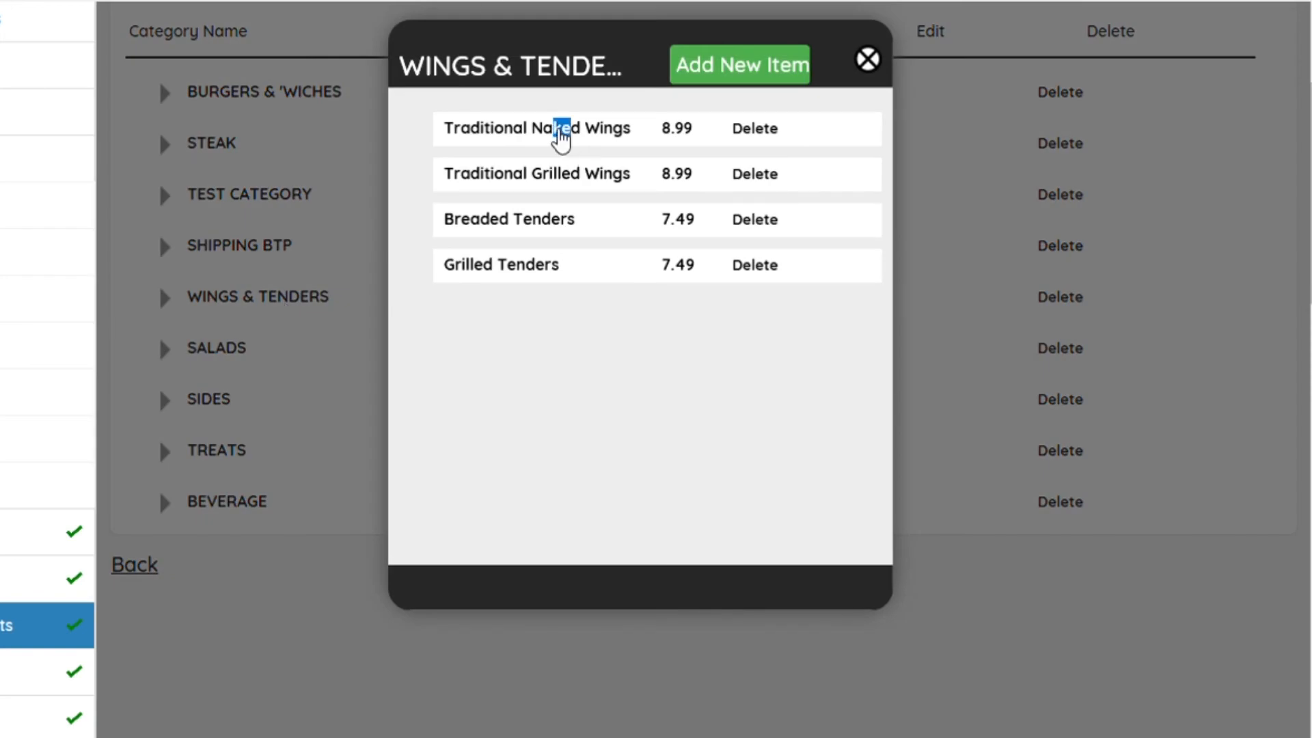
{"action": "left_click", "coordinate": [507, 142]}
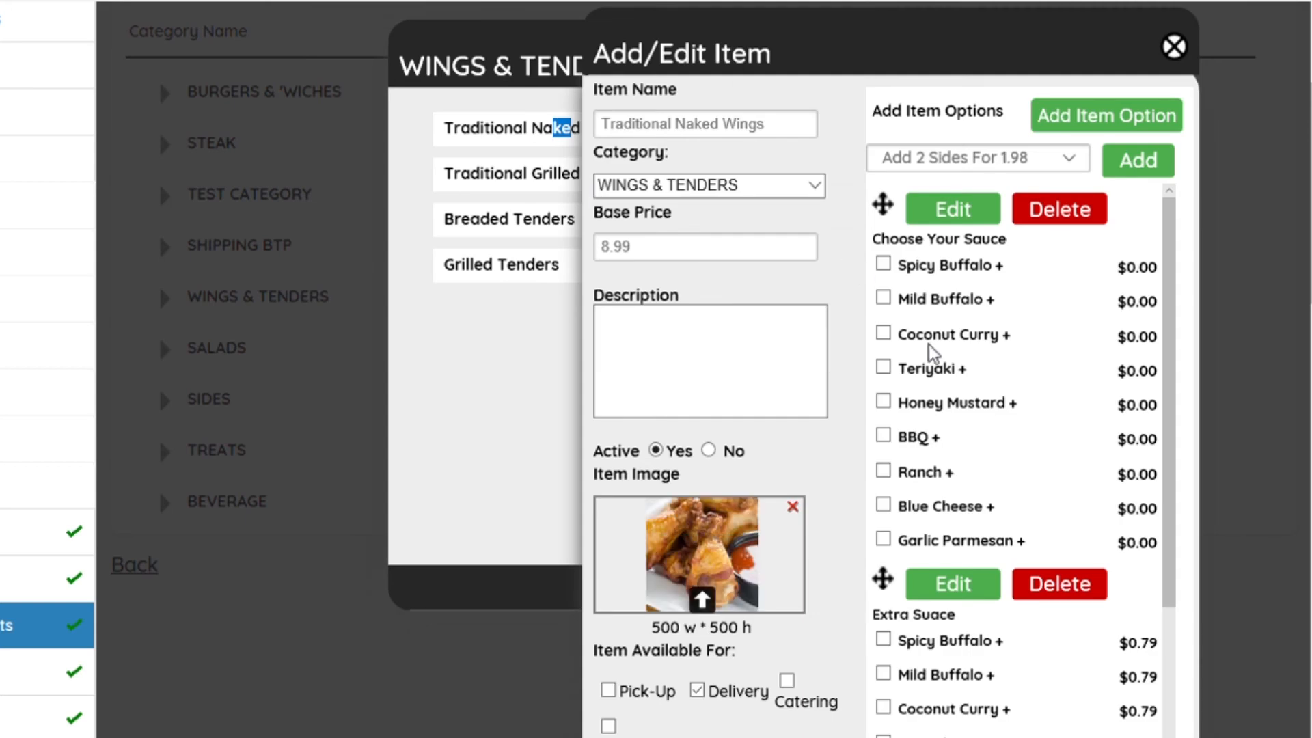
{"action": "left_click", "coordinate": [959, 207]}
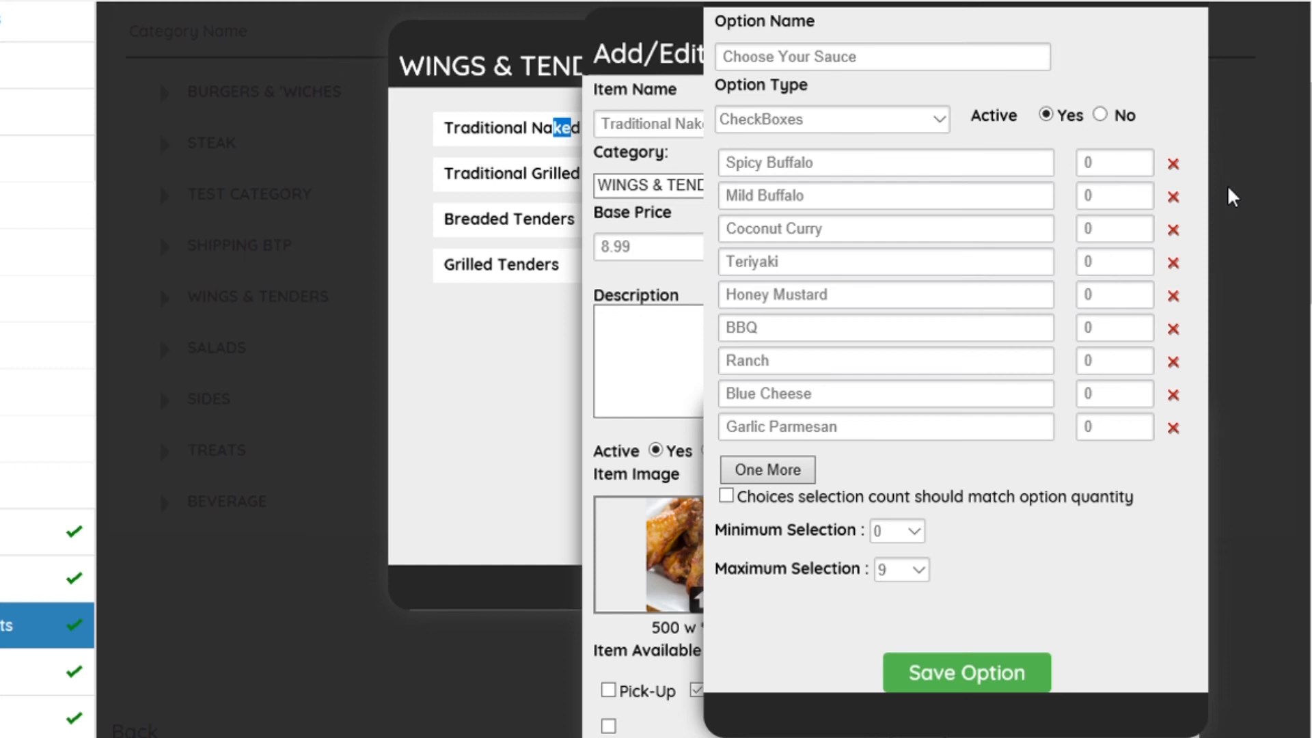
{"action": "left_click", "coordinate": [1173, 229]}
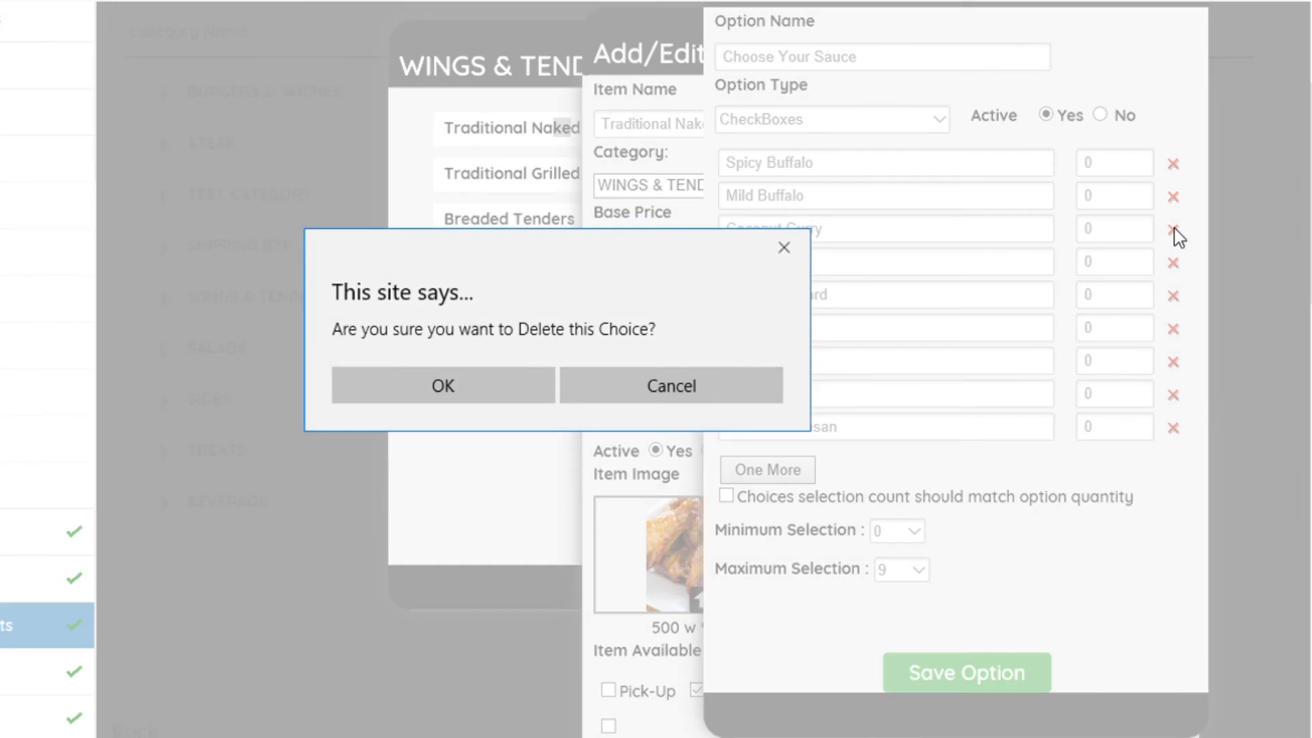
{"action": "left_click", "coordinate": [521, 390]}
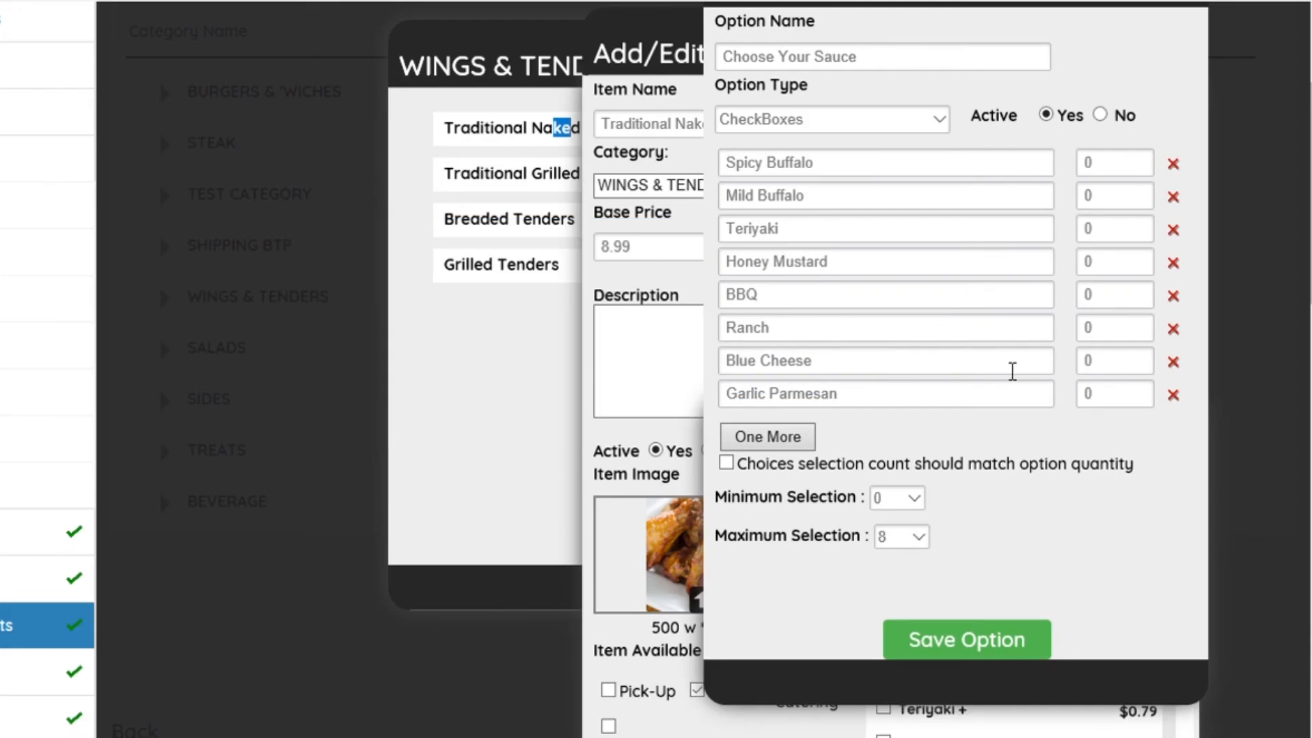
{"action": "left_click", "coordinate": [770, 446]}
{"action": "left_click", "coordinate": [781, 441]}
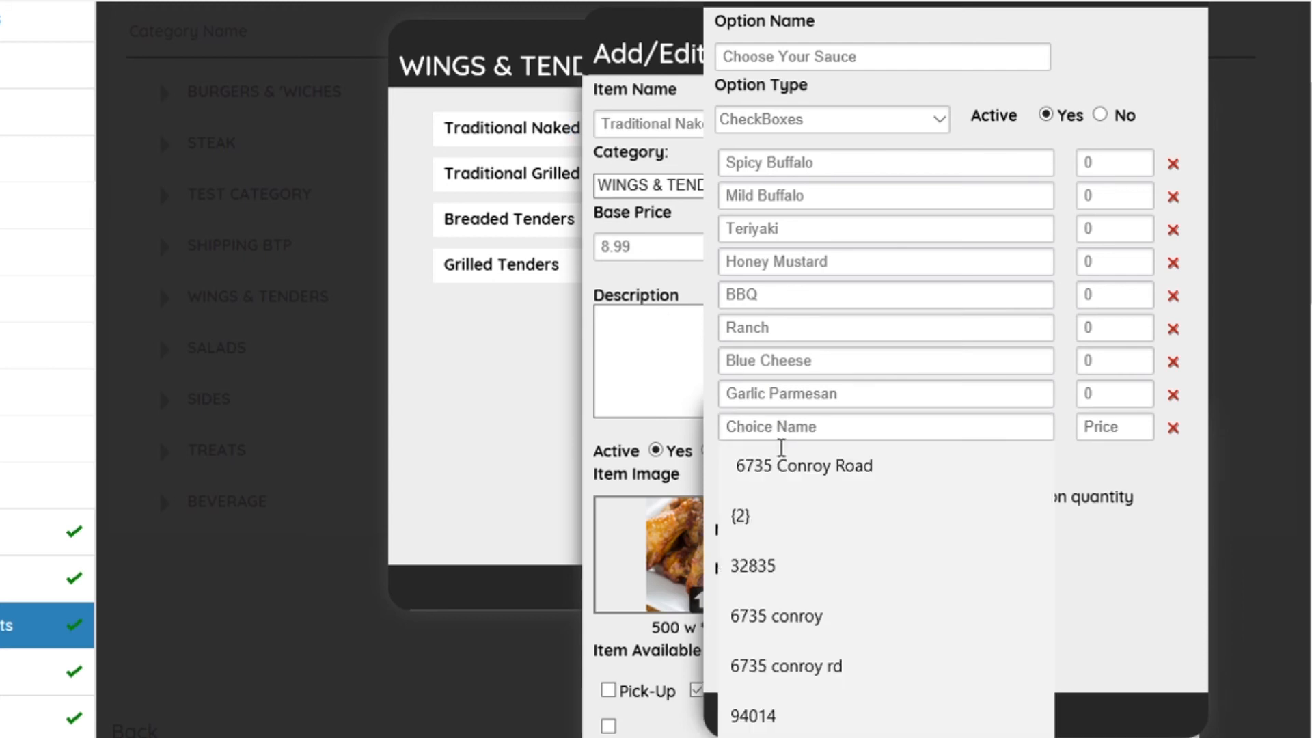
{"action": "left_click", "coordinate": [774, 444]}
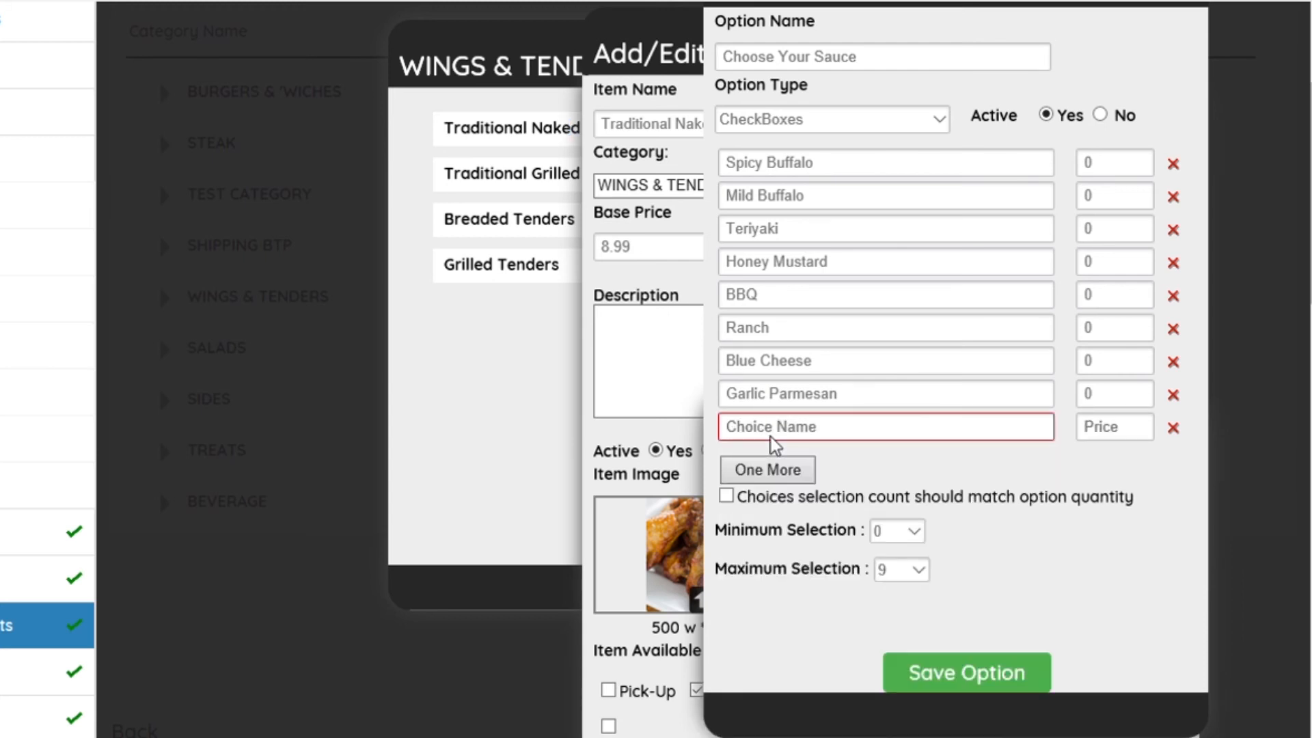
{"action": "left_click", "coordinate": [1174, 428]}
{"action": "left_click", "coordinate": [514, 439]}
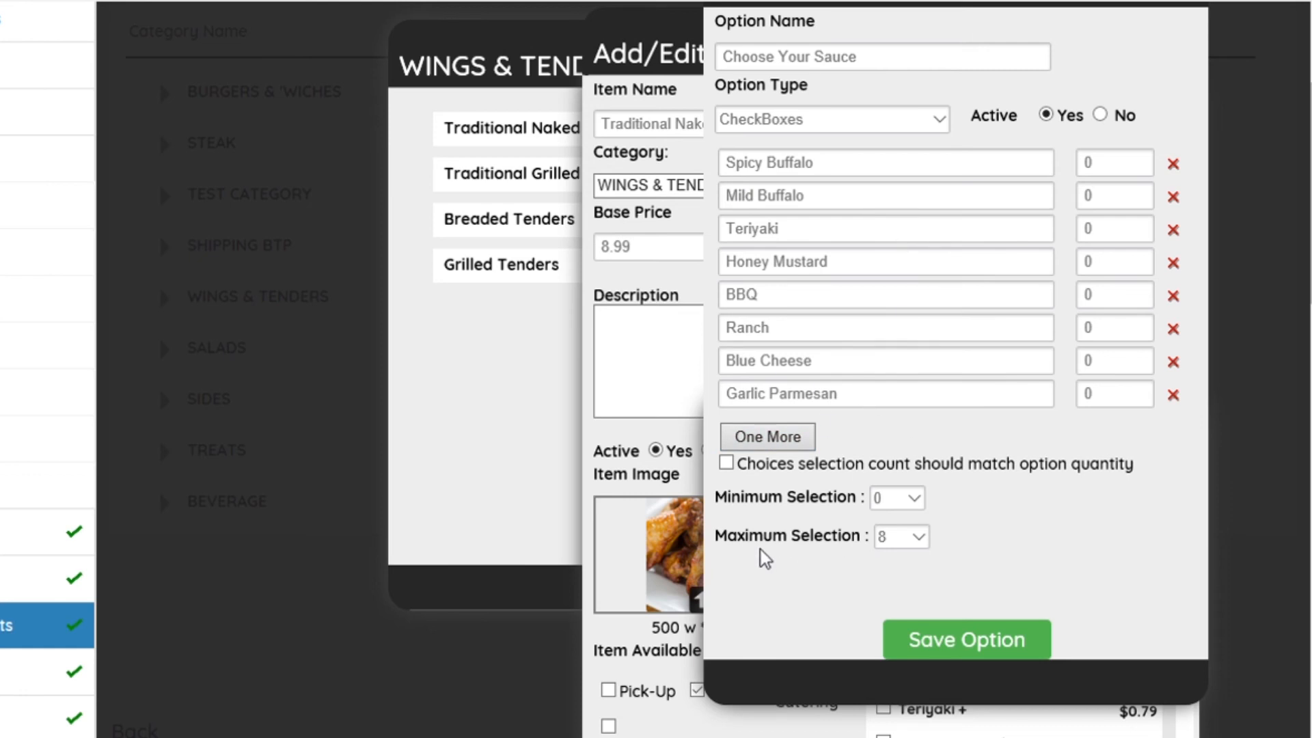
Step: Set the sauce option's maximum selection to 1, save it and apply the modification to all items sharing the option
{"action": "left_click", "coordinate": [887, 540]}
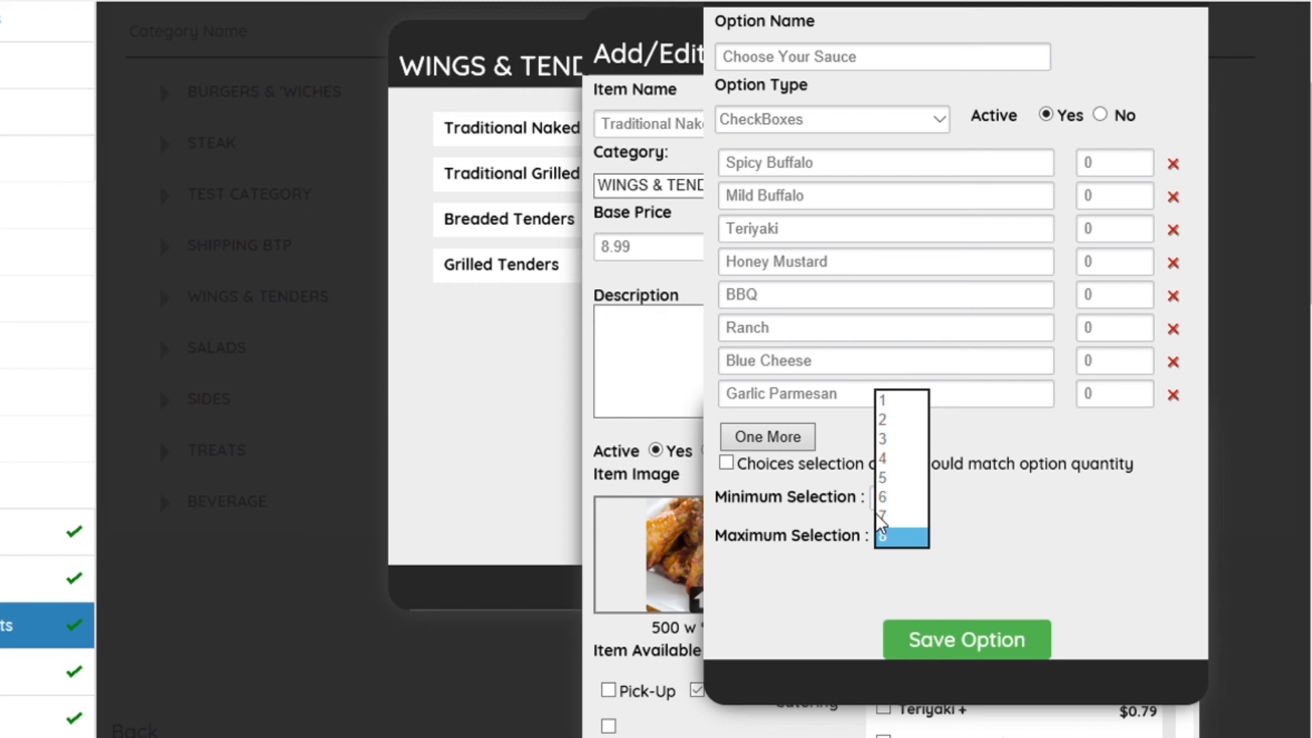
{"action": "left_click", "coordinate": [904, 403]}
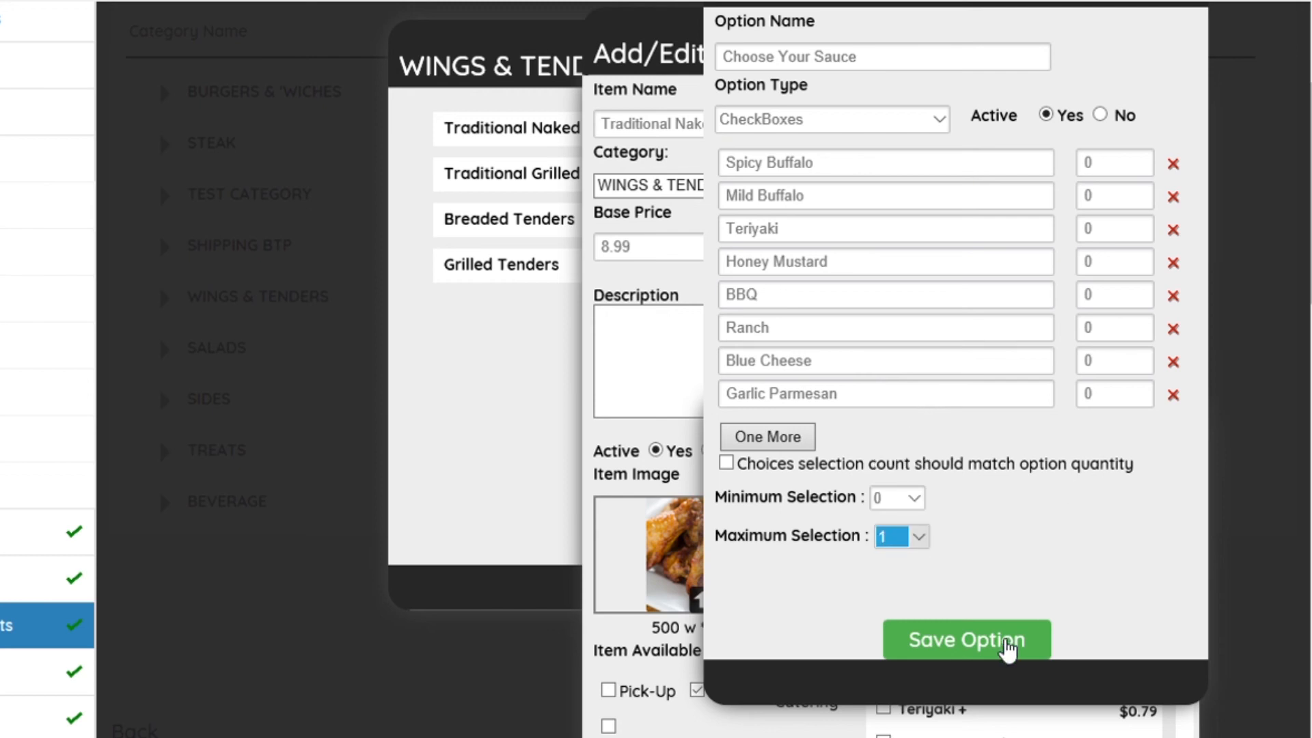
{"action": "left_click", "coordinate": [1007, 649]}
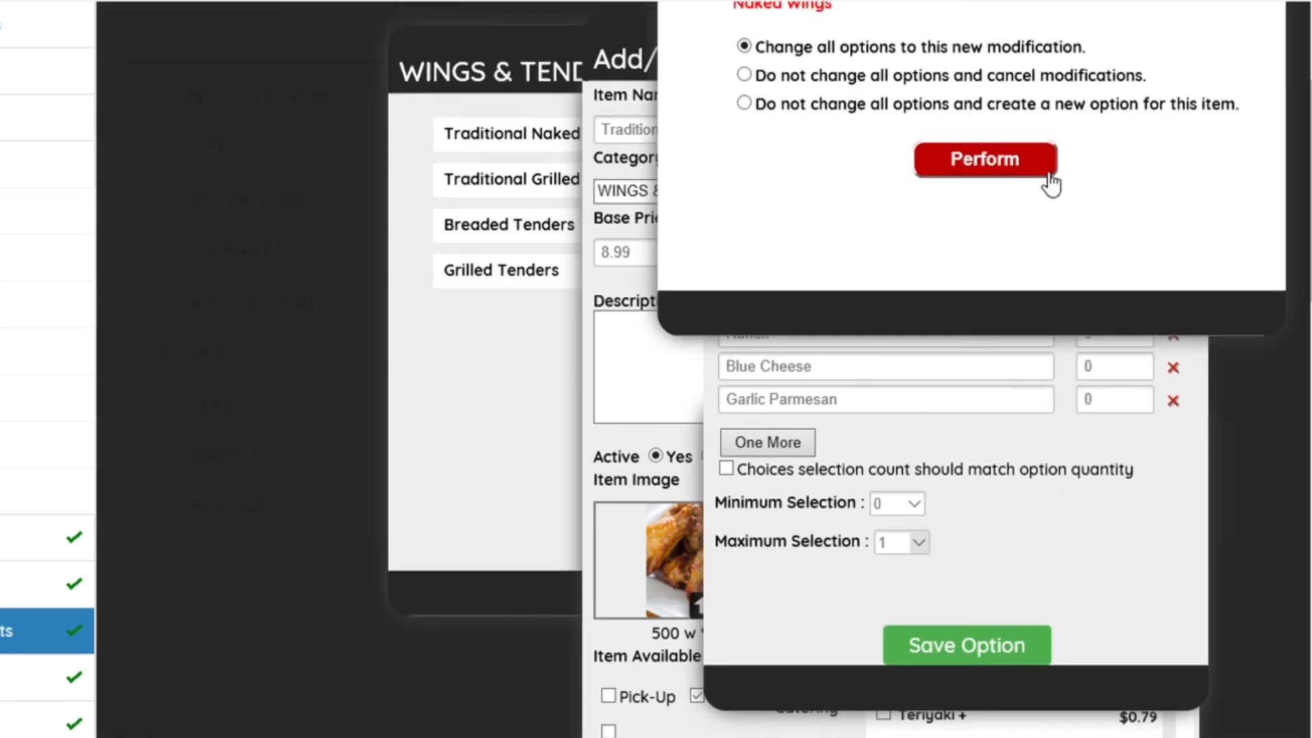
{"action": "scroll", "coordinate": [1045, 182], "scroll_direction": "up", "scroll_amount": 2}
{"action": "scroll", "coordinate": [1051, 183], "scroll_direction": "up", "scroll_amount": 1}
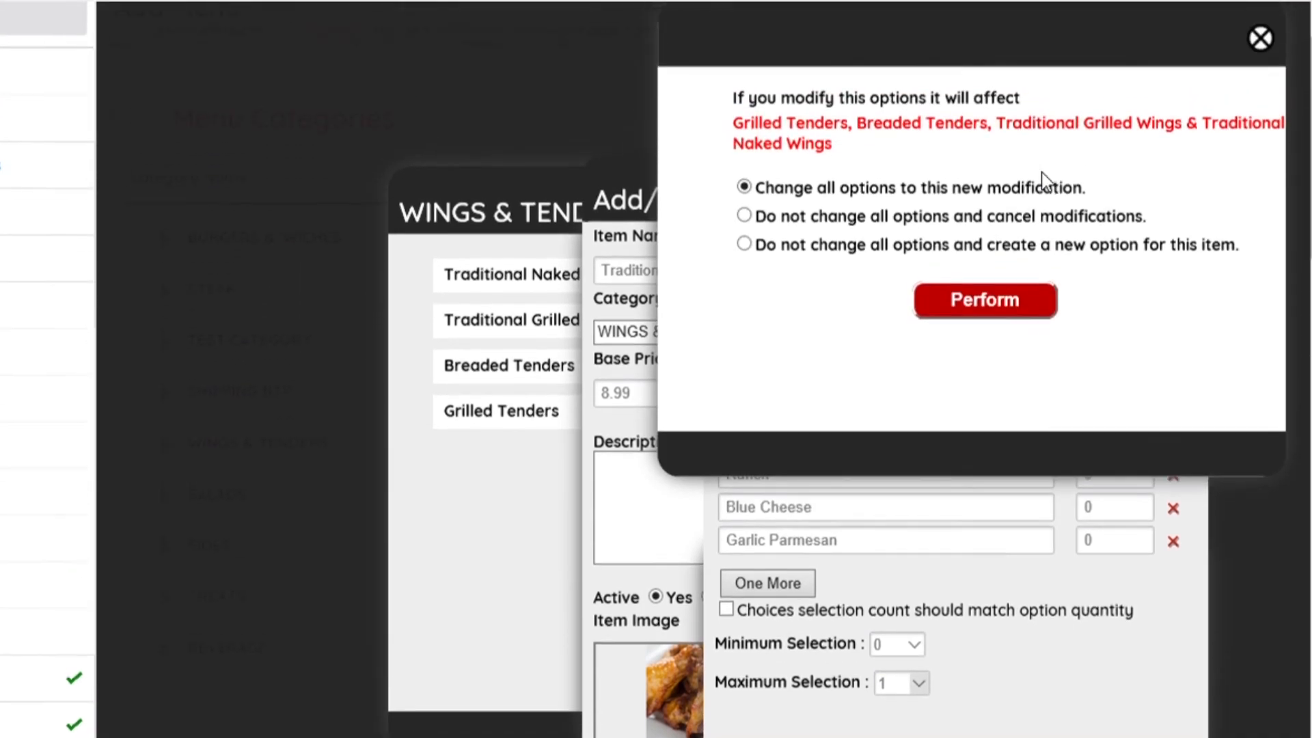
{"action": "left_click", "coordinate": [998, 315]}
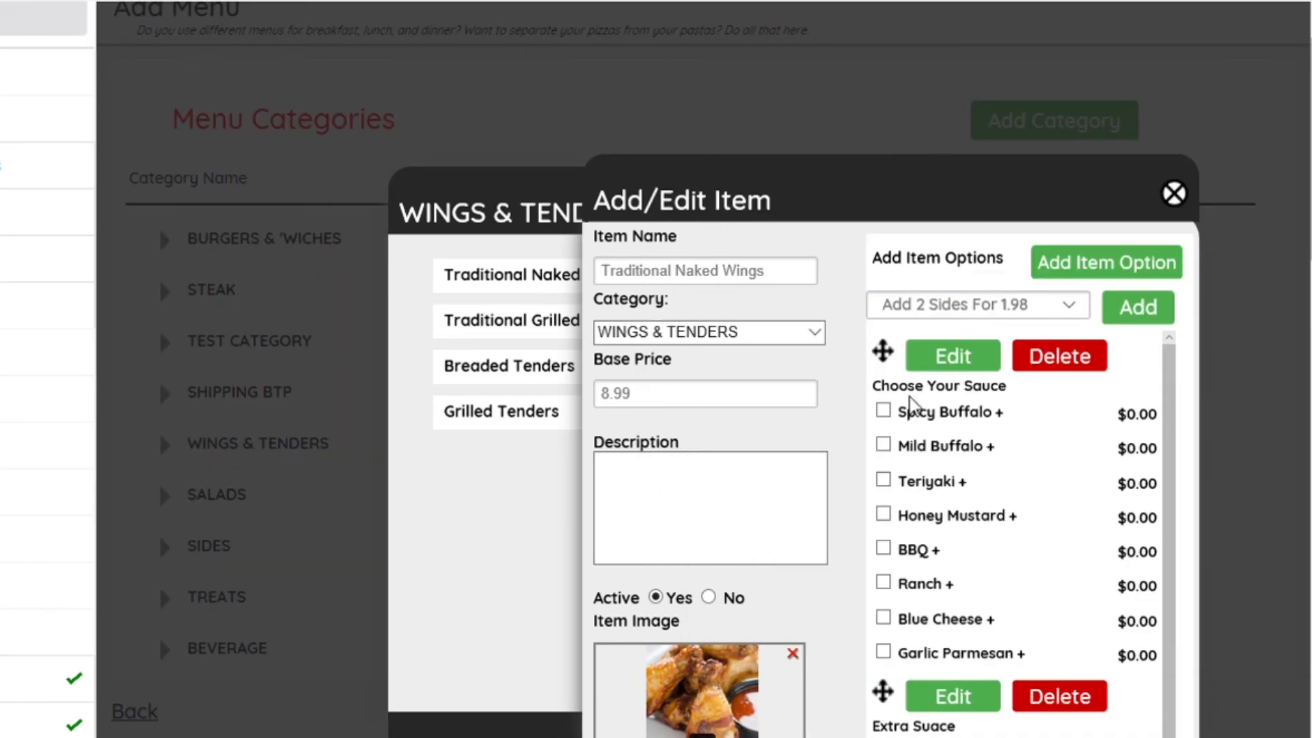
Step: Set the Traditional Naked Wings item's qualities to Popular only
{"action": "scroll", "coordinate": [844, 576], "scroll_direction": "down", "scroll_amount": 3}
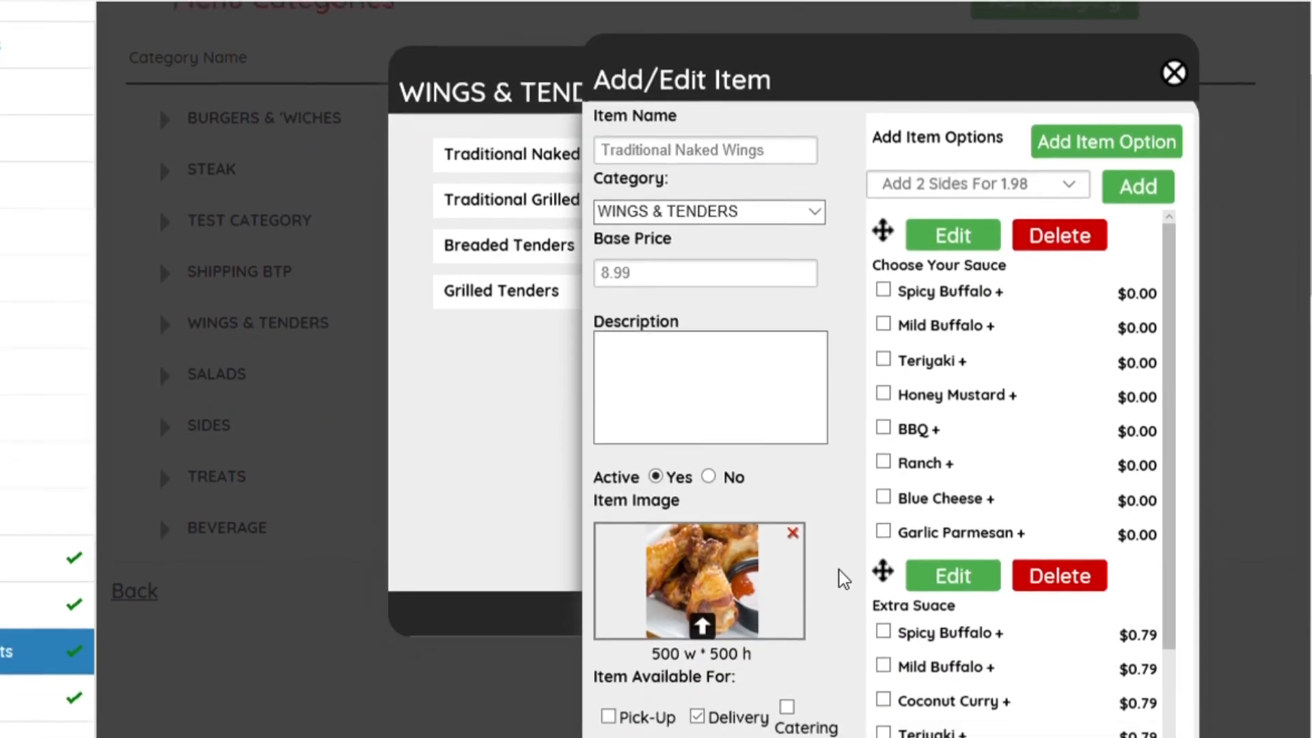
{"action": "scroll", "coordinate": [844, 580], "scroll_direction": "down", "scroll_amount": 1}
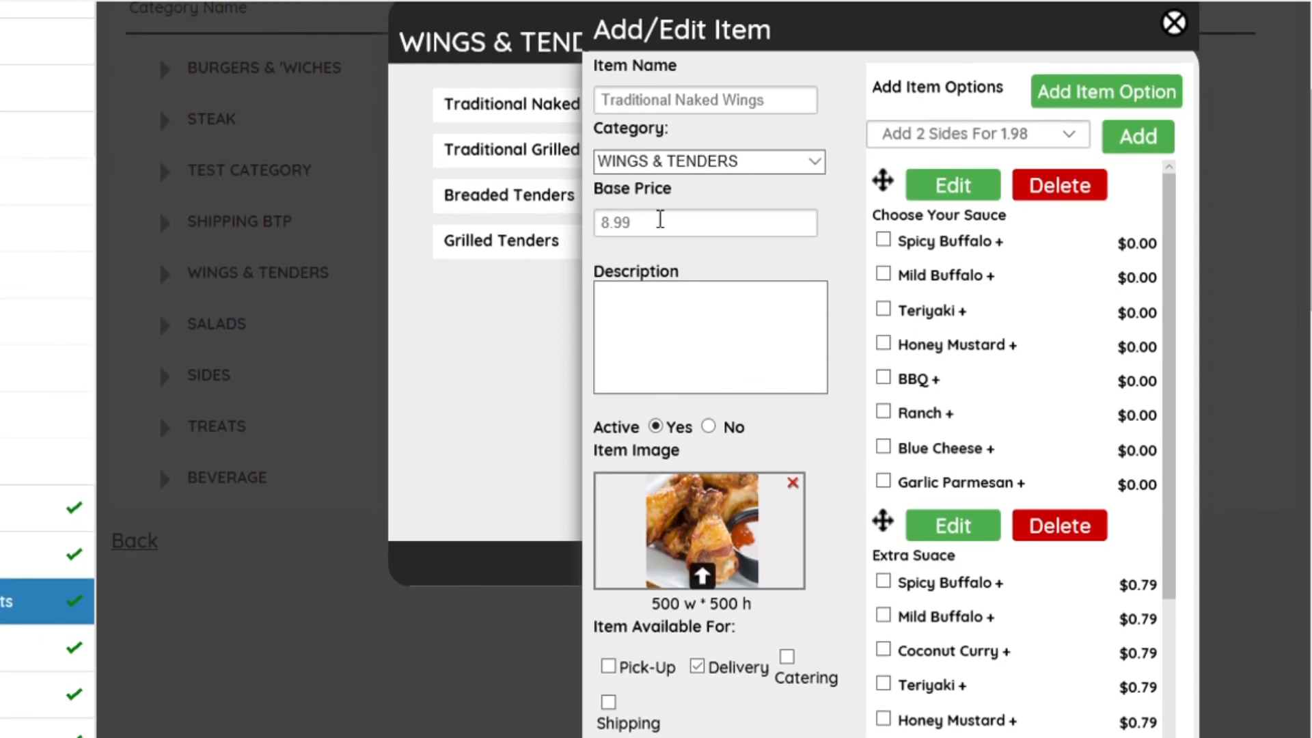
{"action": "scroll", "coordinate": [834, 469], "scroll_direction": "down", "scroll_amount": 5}
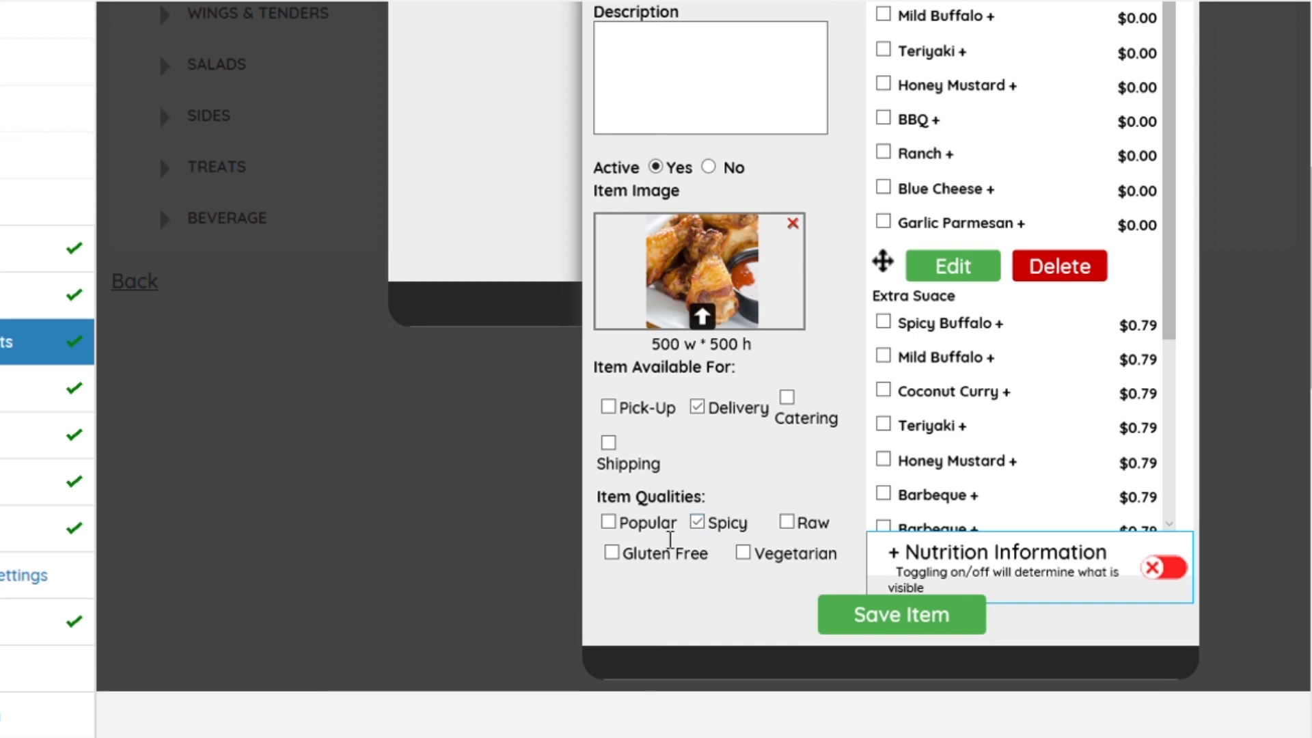
{"action": "left_click", "coordinate": [608, 523]}
{"action": "scroll", "coordinate": [793, 403], "scroll_direction": "up", "scroll_amount": 2}
{"action": "scroll", "coordinate": [797, 413], "scroll_direction": "up", "scroll_amount": 1}
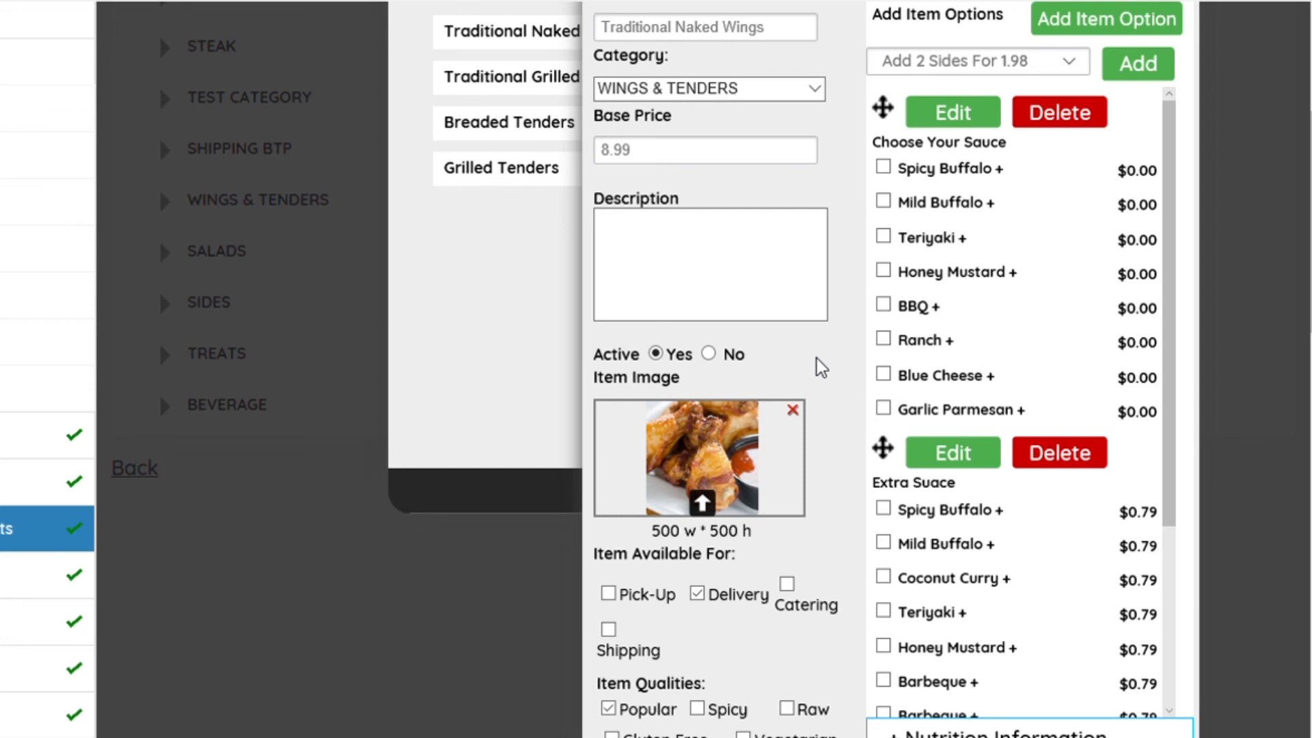
Step: Review the option groups attached to Traditional Naked Wings and browse the saved item options, selecting Side
{"action": "scroll", "coordinate": [979, 379], "scroll_direction": "up", "scroll_amount": 2}
{"action": "scroll", "coordinate": [977, 384], "scroll_direction": "down", "scroll_amount": 2}
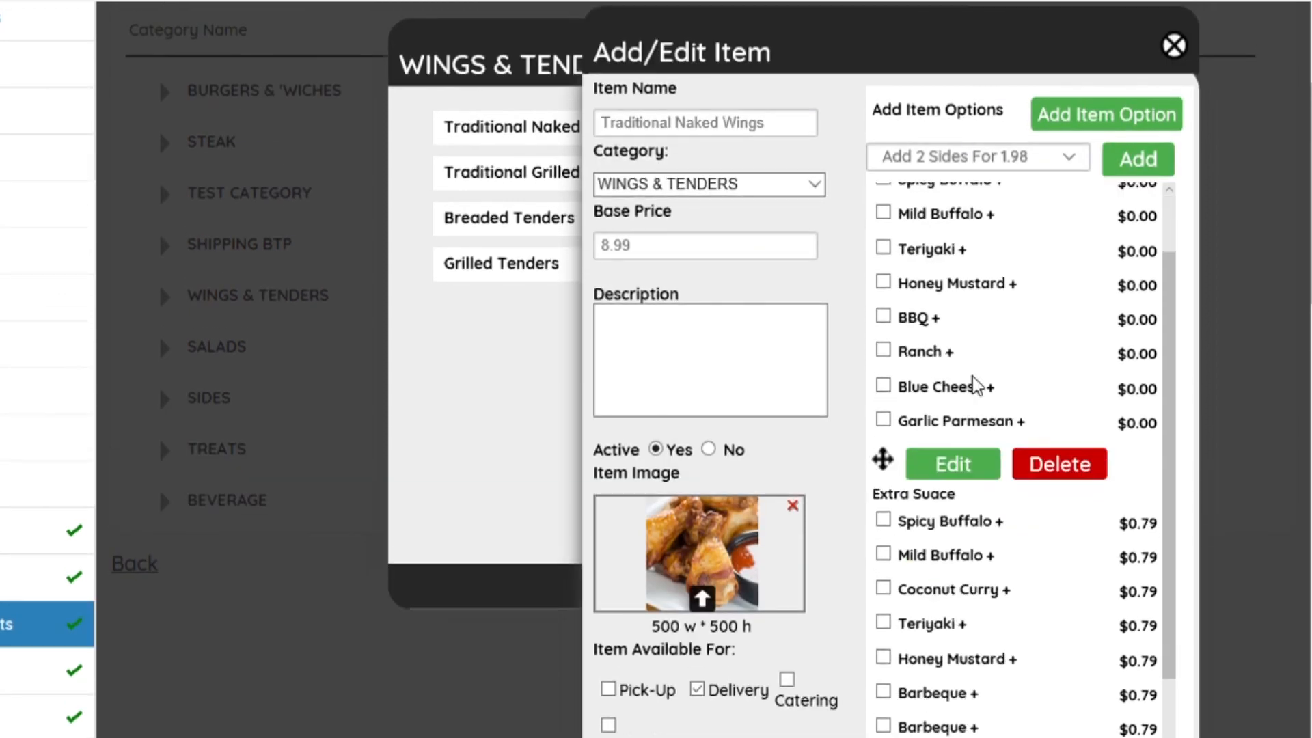
{"action": "scroll", "coordinate": [978, 386], "scroll_direction": "down", "scroll_amount": 5}
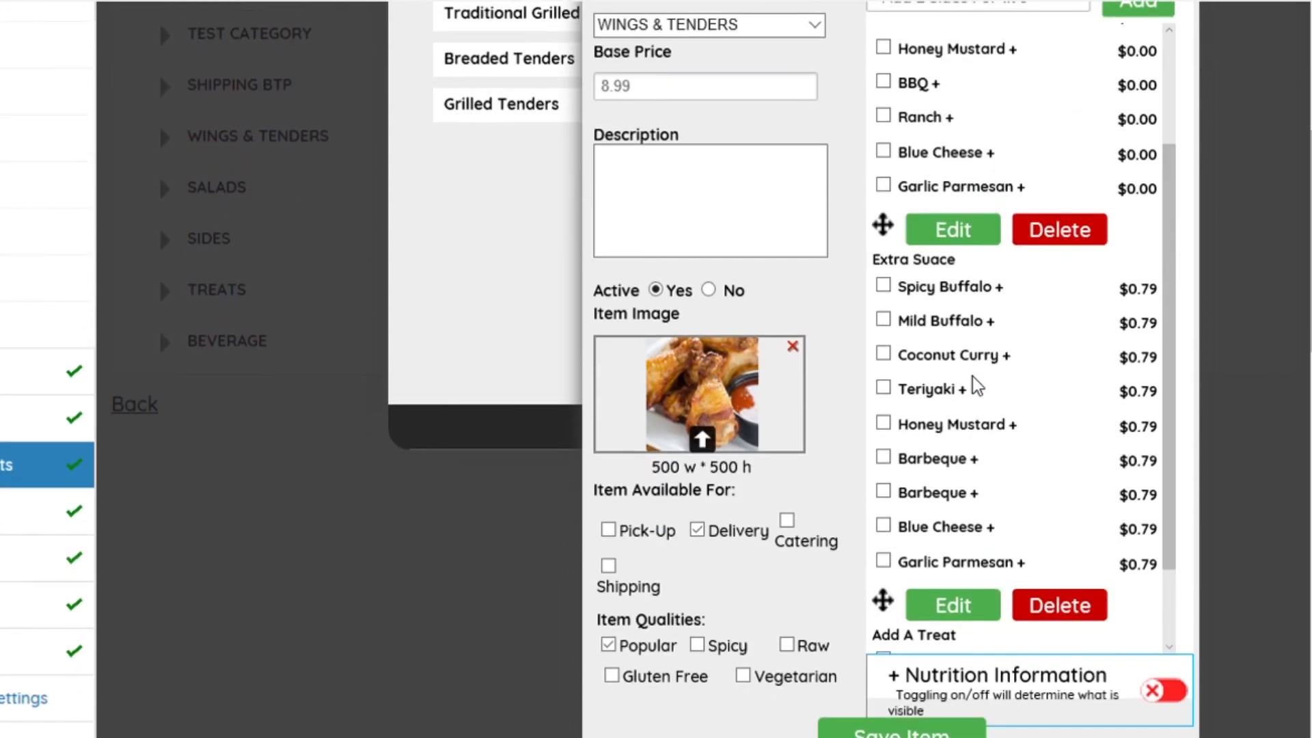
{"action": "scroll", "coordinate": [977, 386], "scroll_direction": "up", "scroll_amount": 5}
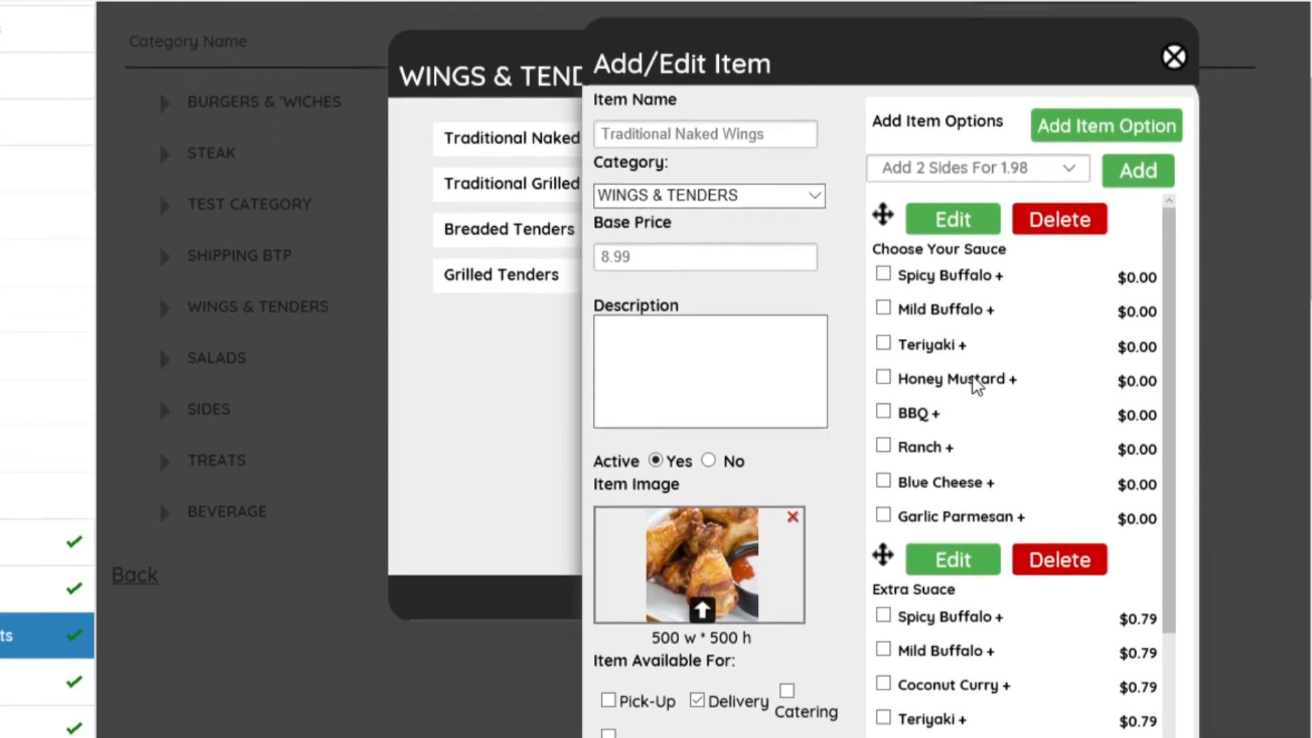
{"action": "scroll", "coordinate": [976, 385], "scroll_direction": "up", "scroll_amount": 2}
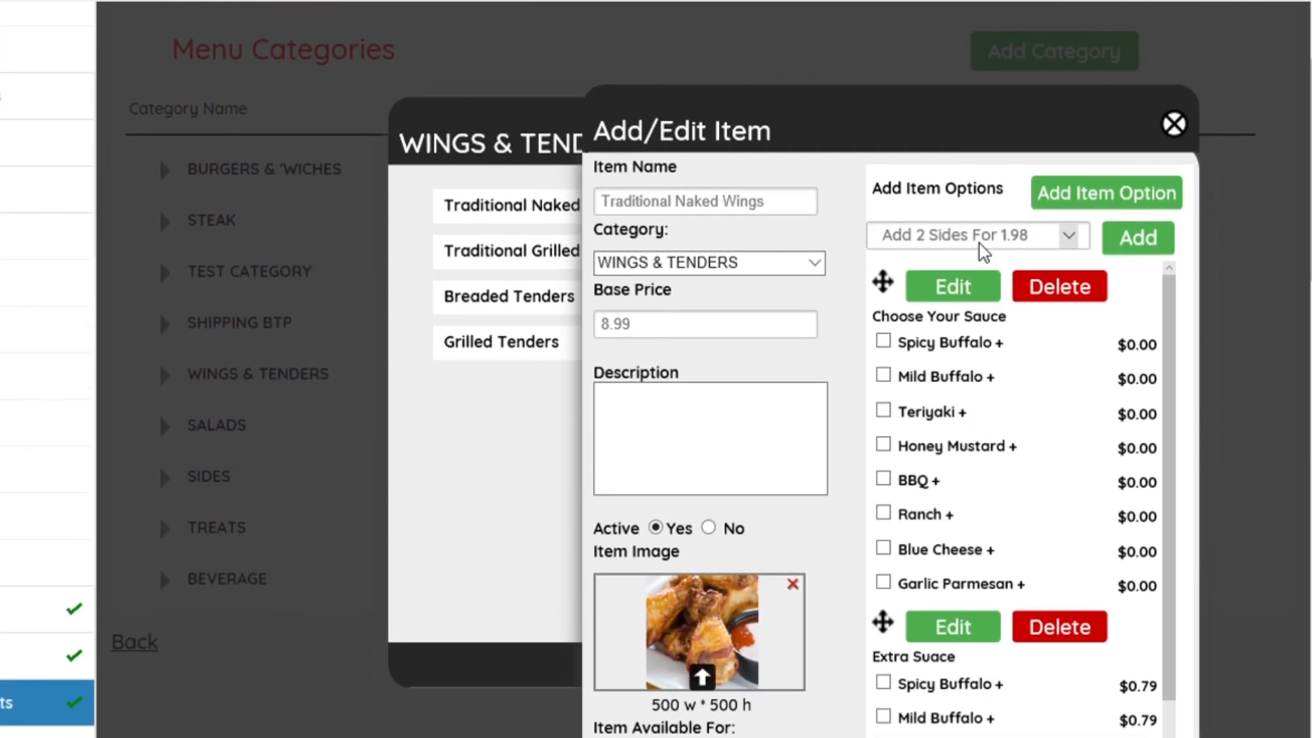
{"action": "left_click", "coordinate": [982, 251]}
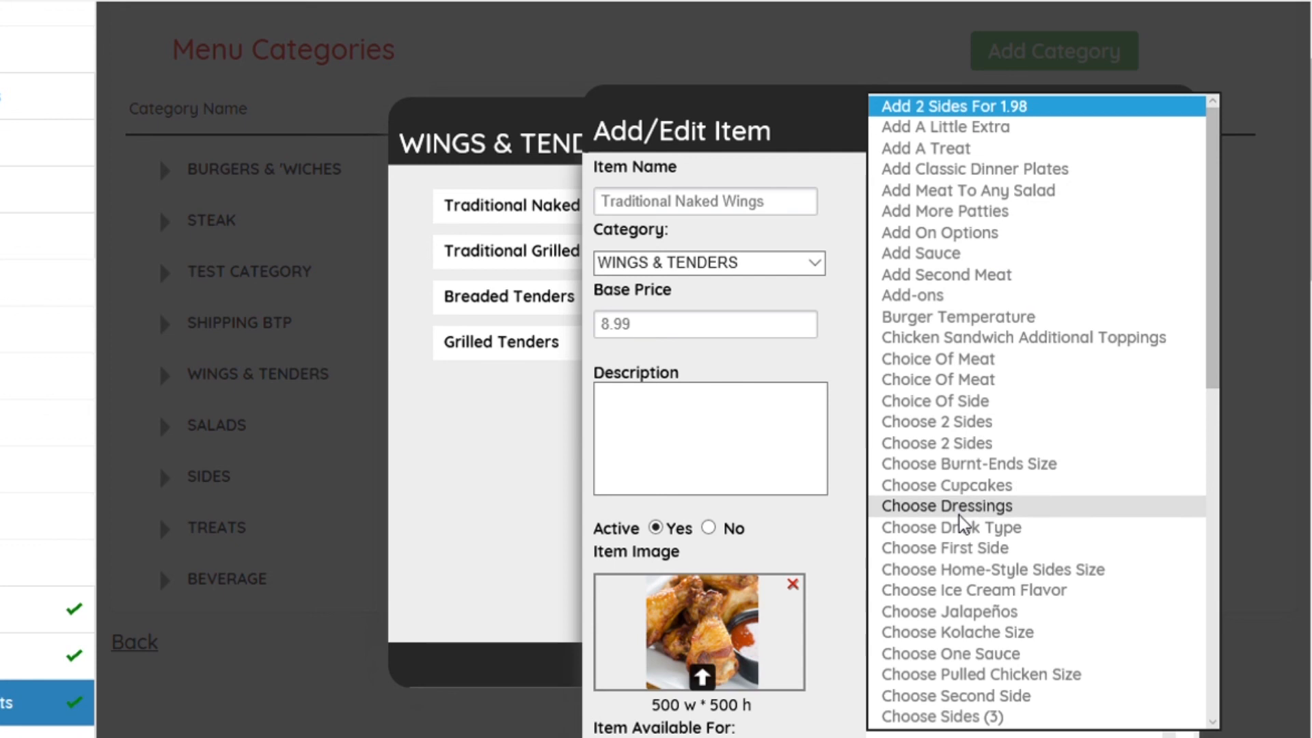
{"action": "scroll", "coordinate": [960, 523], "scroll_direction": "down", "scroll_amount": 3}
{"action": "scroll", "coordinate": [960, 523], "scroll_direction": "down", "scroll_amount": 15}
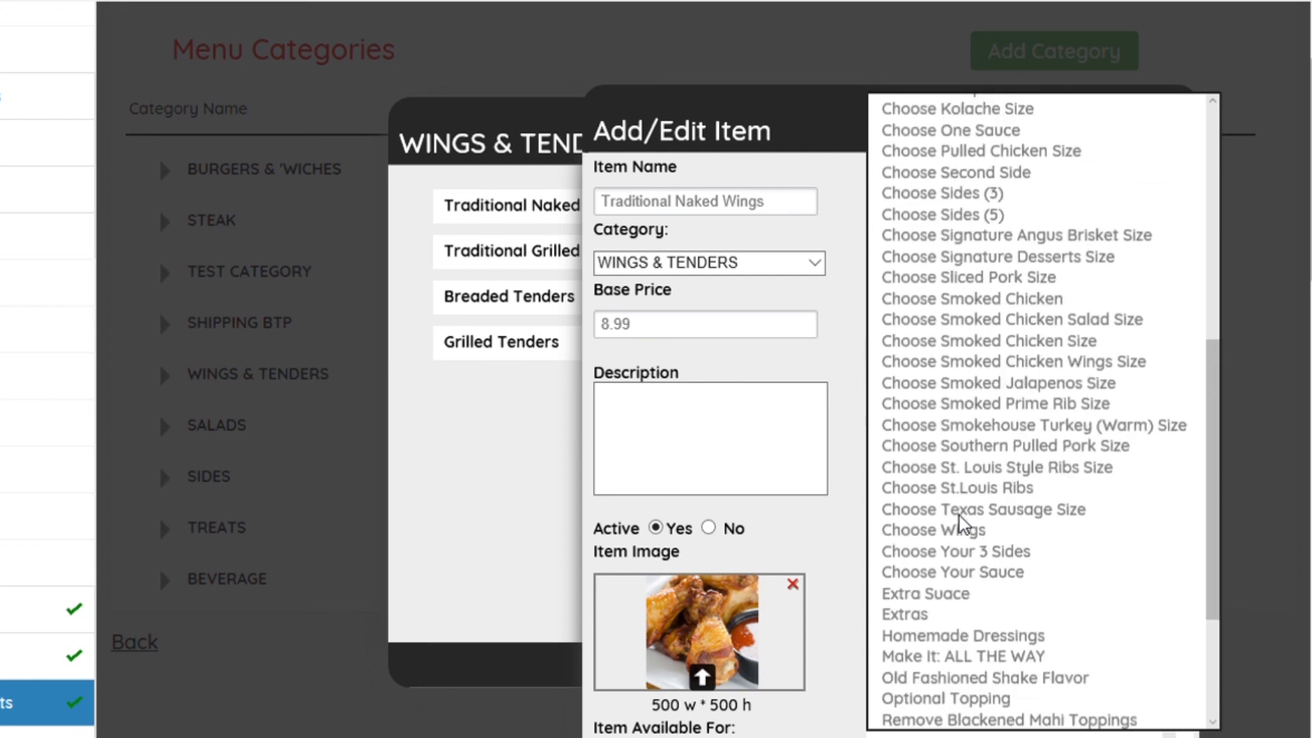
{"action": "scroll", "coordinate": [960, 523], "scroll_direction": "down", "scroll_amount": 1}
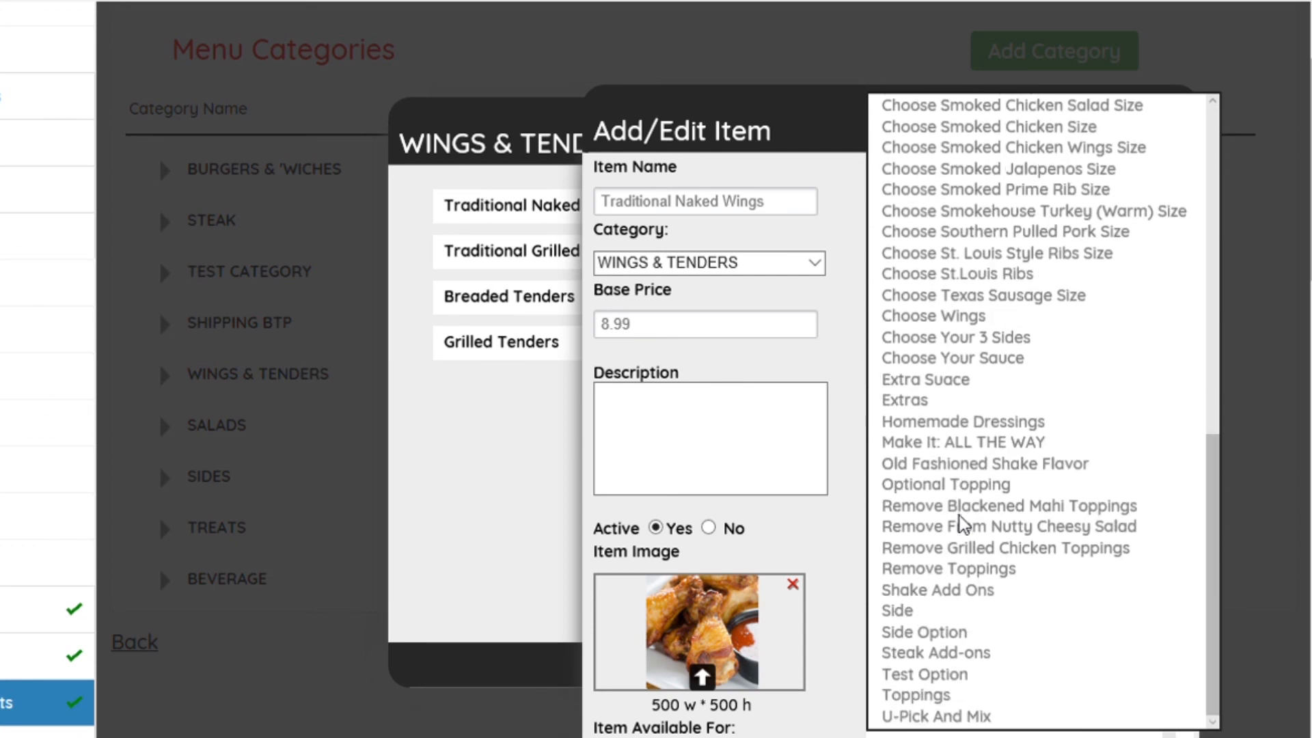
{"action": "left_click", "coordinate": [916, 611]}
{"action": "scroll", "coordinate": [1022, 551], "scroll_direction": "down", "scroll_amount": 3}
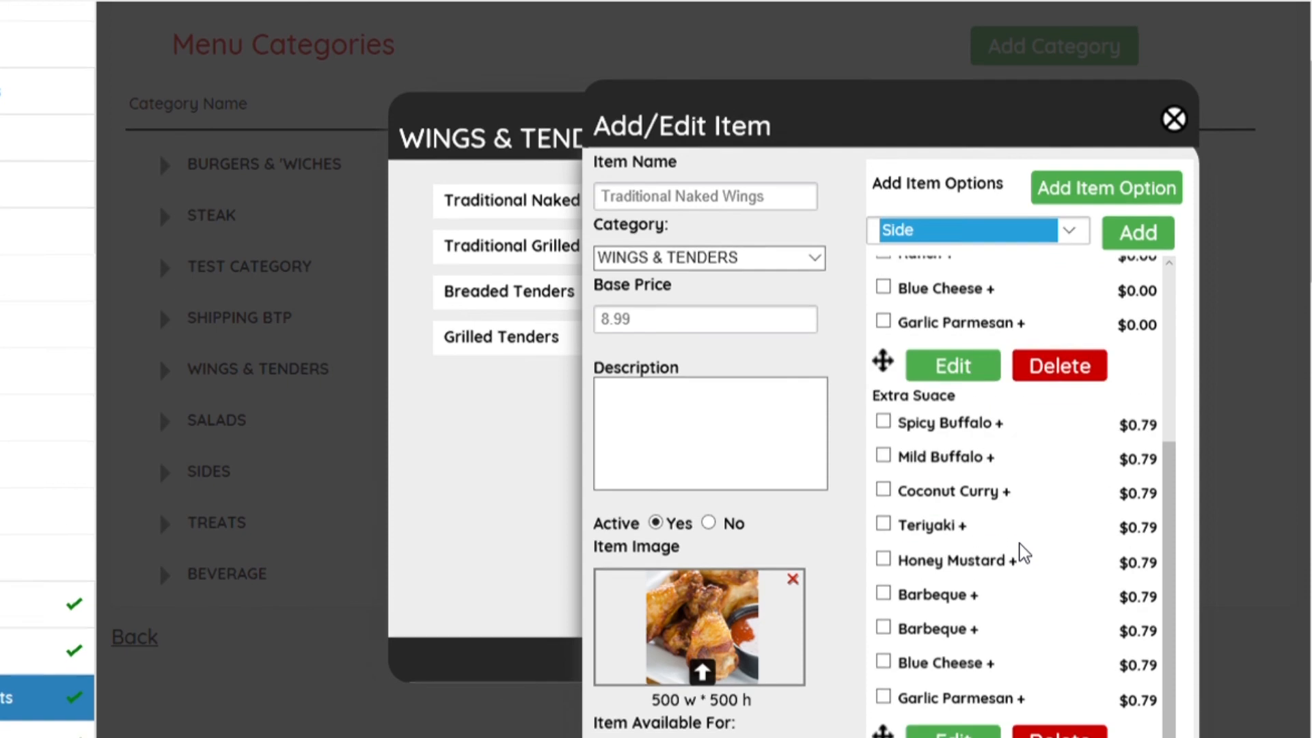
{"action": "scroll", "coordinate": [1018, 547], "scroll_direction": "down", "scroll_amount": 5}
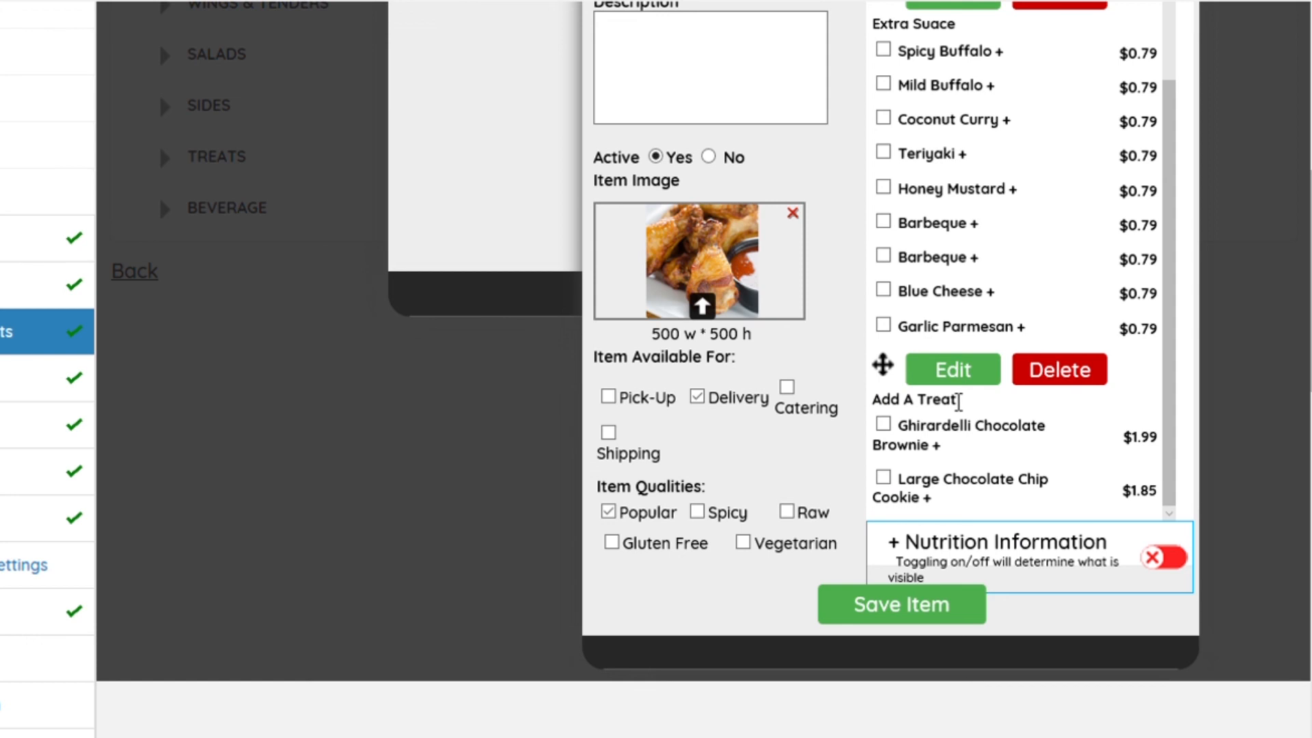
{"action": "scroll", "coordinate": [990, 240], "scroll_direction": "up", "scroll_amount": 10}
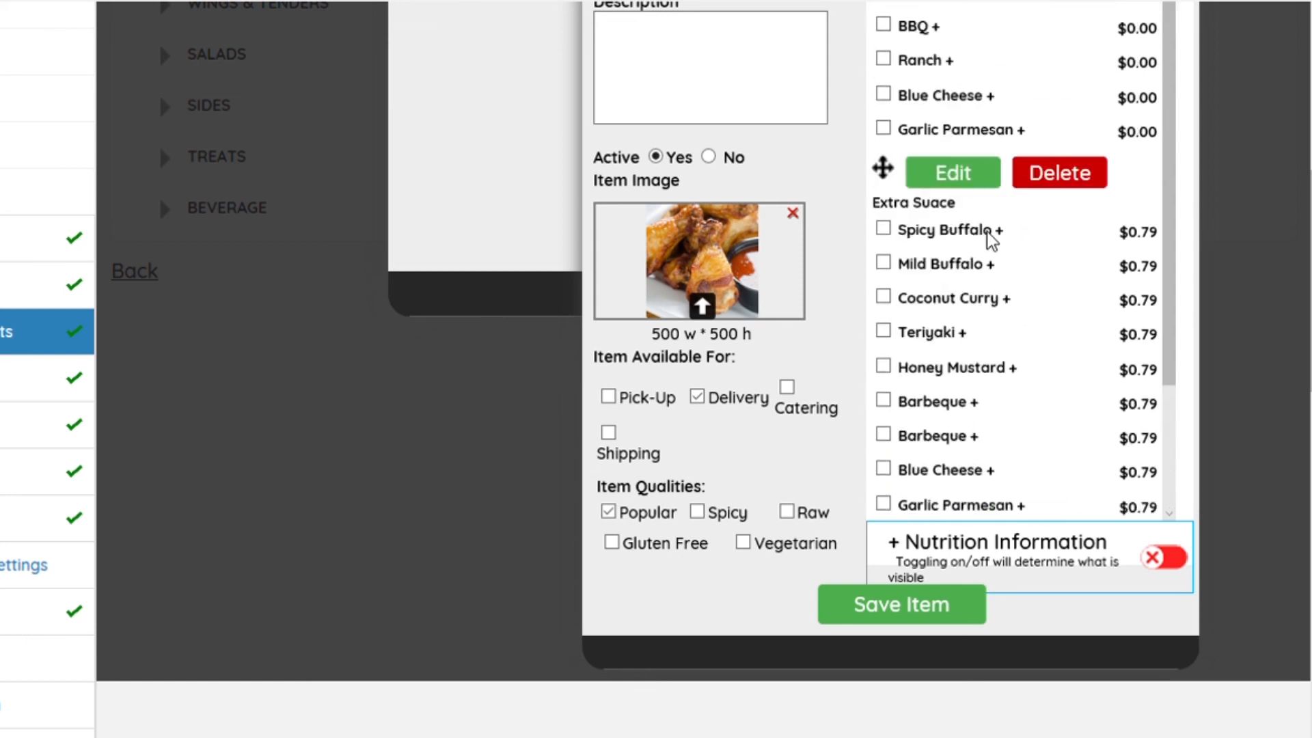
{"action": "scroll", "coordinate": [990, 240], "scroll_direction": "up", "scroll_amount": 1}
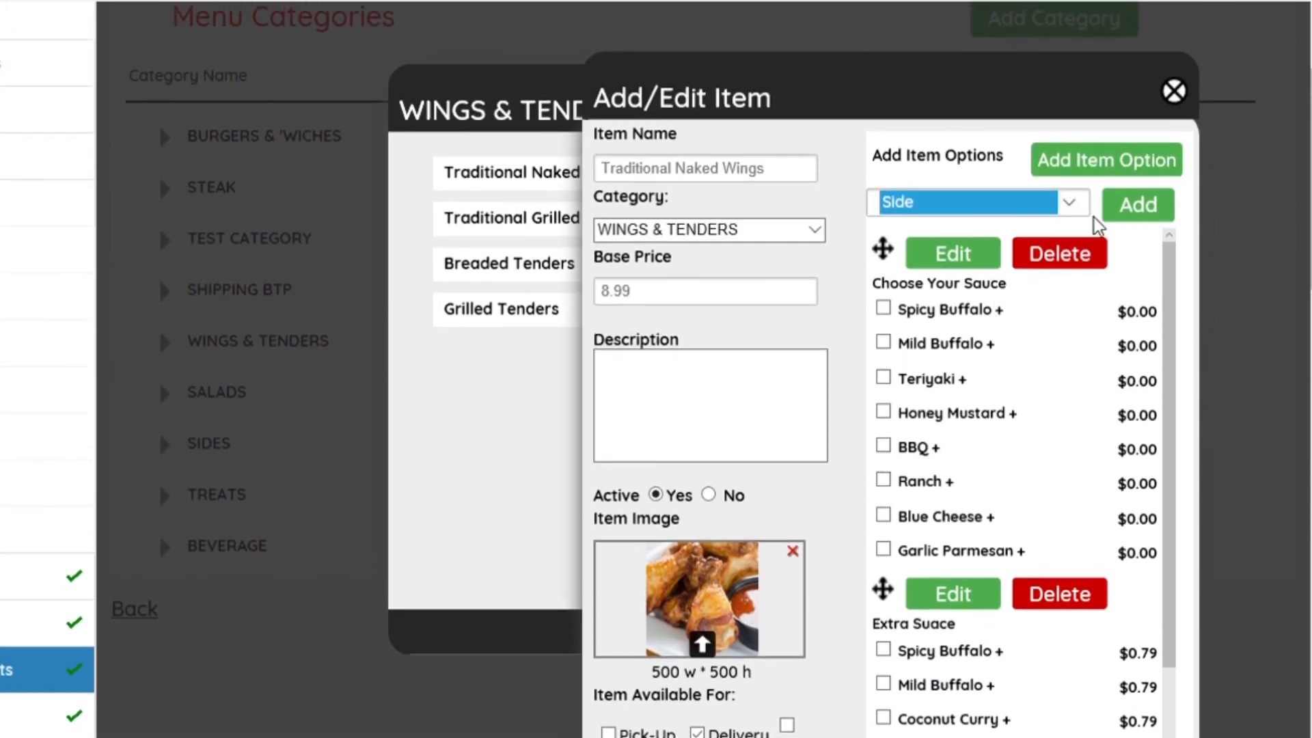
Step: Choose the saved Add A Treat option, add it to Traditional Naked Wings and save the item
{"action": "left_click", "coordinate": [1074, 205]}
{"action": "scroll", "coordinate": [991, 167], "scroll_direction": "up", "scroll_amount": 10}
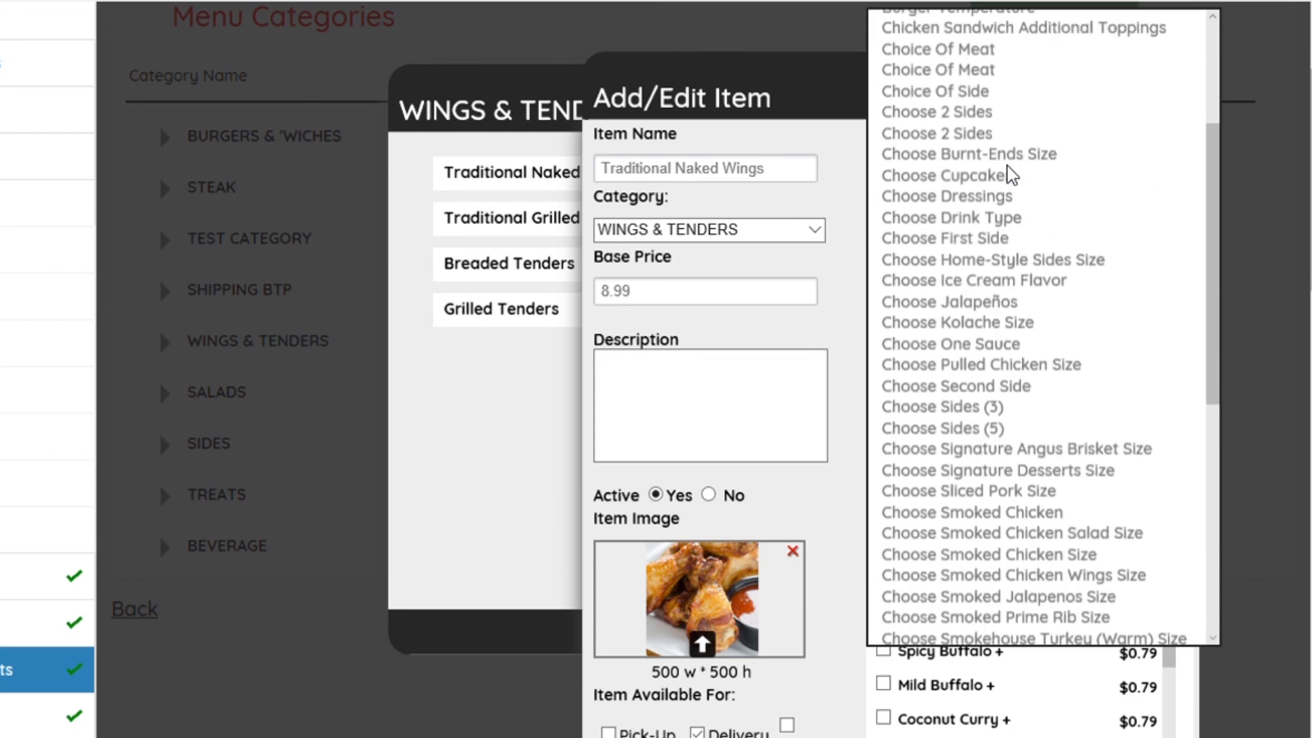
{"action": "left_click", "coordinate": [961, 66]}
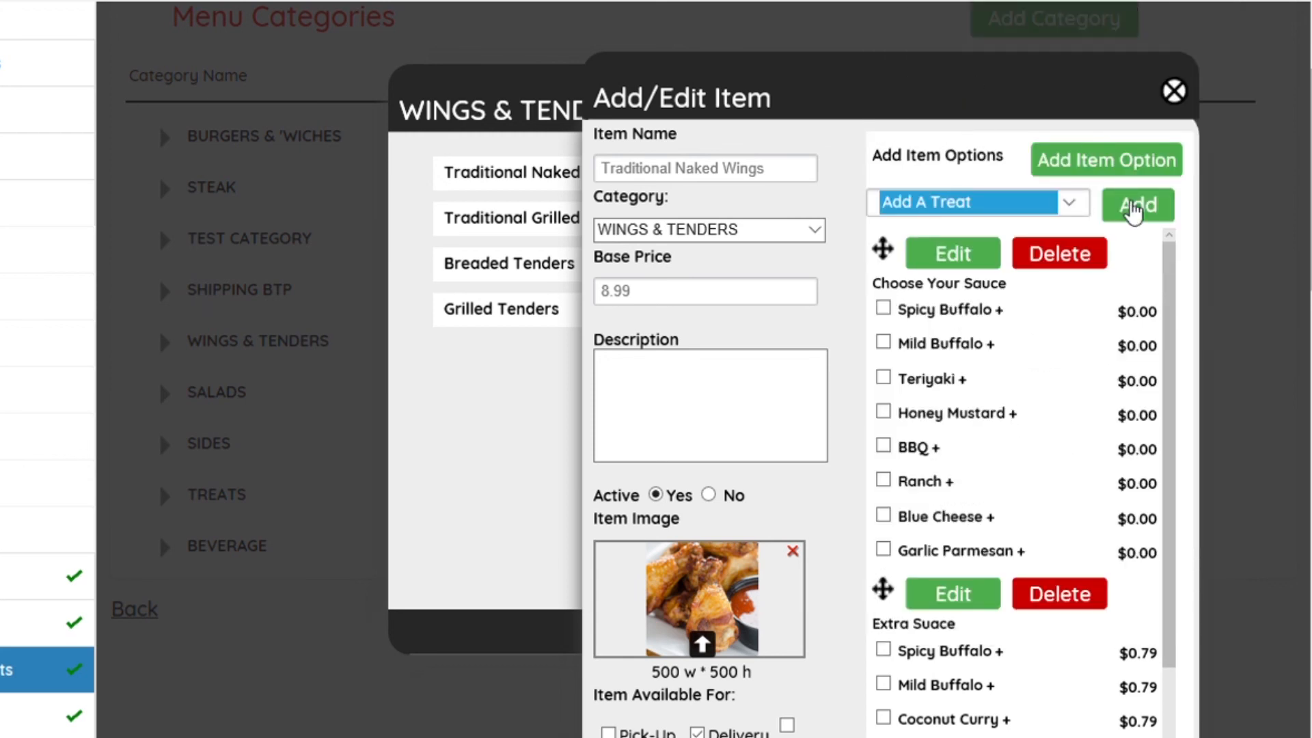
{"action": "left_click", "coordinate": [1133, 205]}
{"action": "scroll", "coordinate": [1019, 518], "scroll_direction": "down", "scroll_amount": 6}
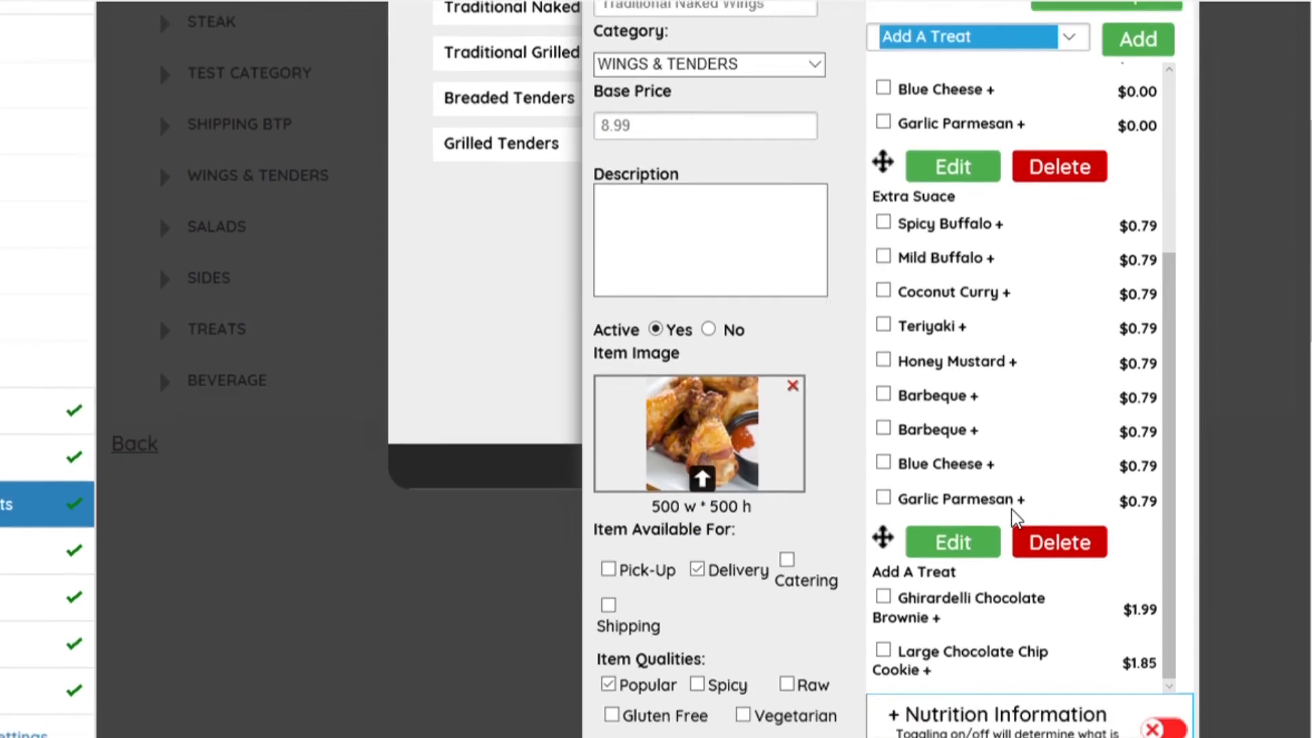
{"action": "left_click", "coordinate": [950, 526]}
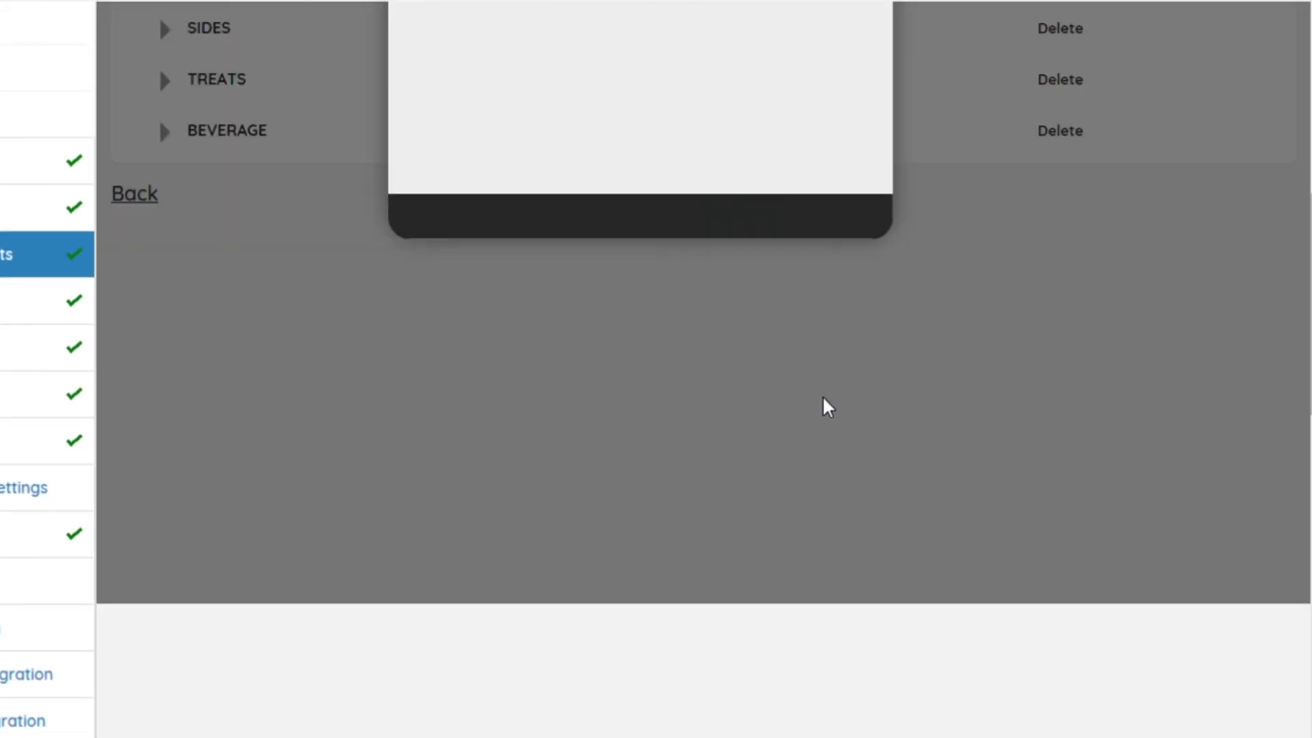
Step: Open the Breaded Tenders item in WINGS & TENDERS and set its Active status to No
{"action": "scroll", "coordinate": [822, 407], "scroll_direction": "up", "scroll_amount": 5}
{"action": "scroll", "coordinate": [818, 379], "scroll_direction": "up", "scroll_amount": 1}
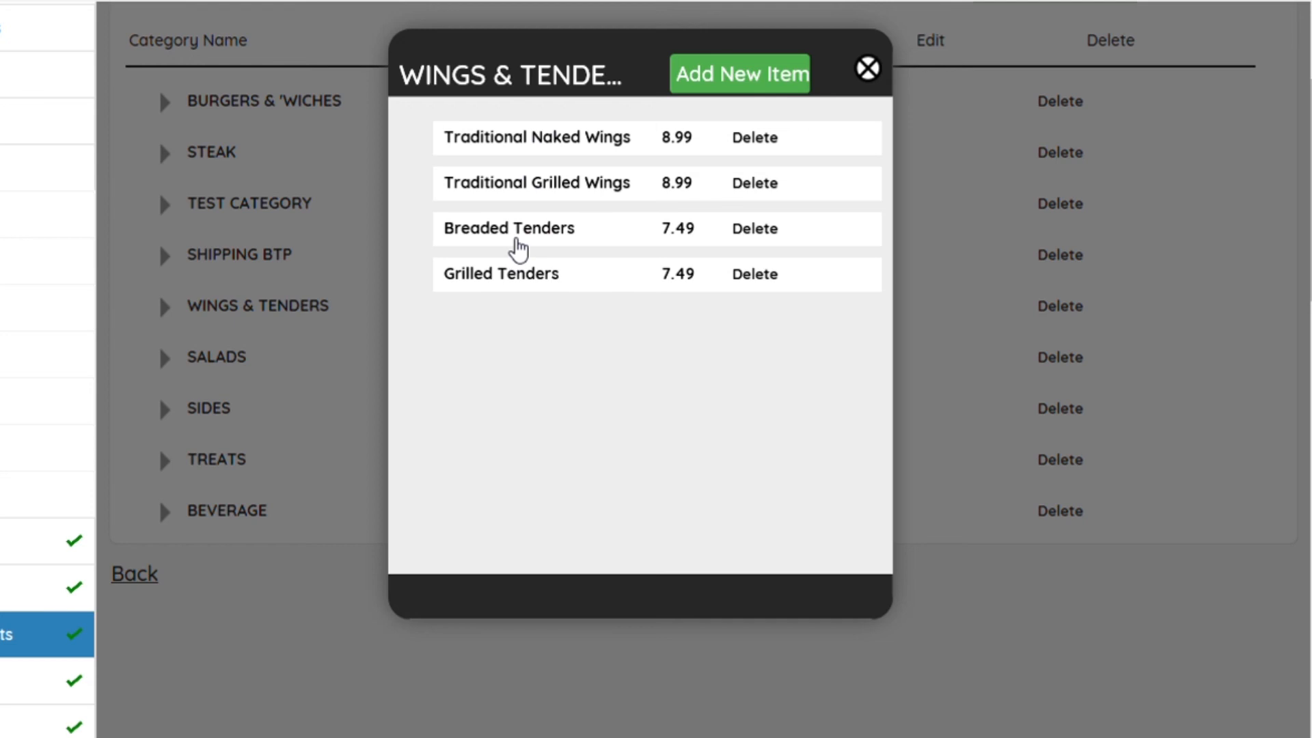
{"action": "left_click", "coordinate": [517, 241]}
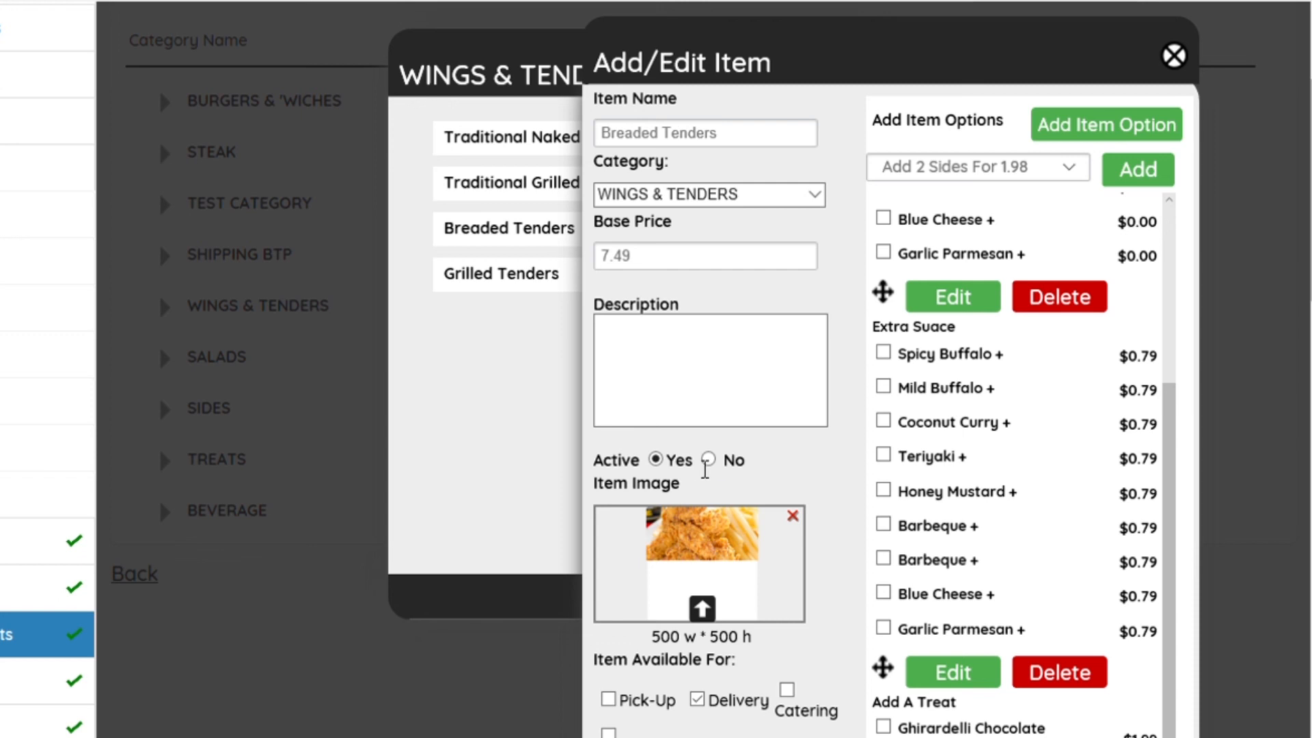
{"action": "scroll", "coordinate": [811, 477], "scroll_direction": "down", "scroll_amount": 4}
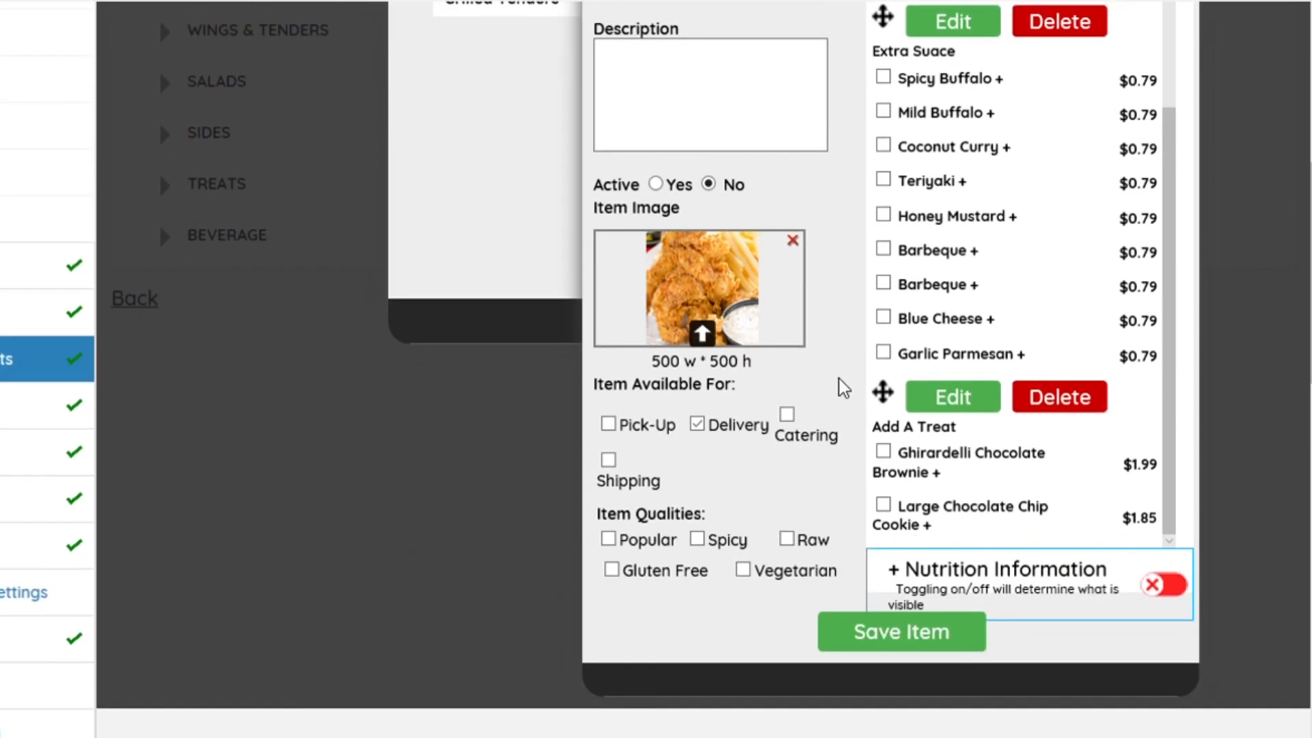
{"action": "scroll", "coordinate": [813, 192], "scroll_direction": "up", "scroll_amount": 2}
{"action": "scroll", "coordinate": [814, 192], "scroll_direction": "up", "scroll_amount": 2}
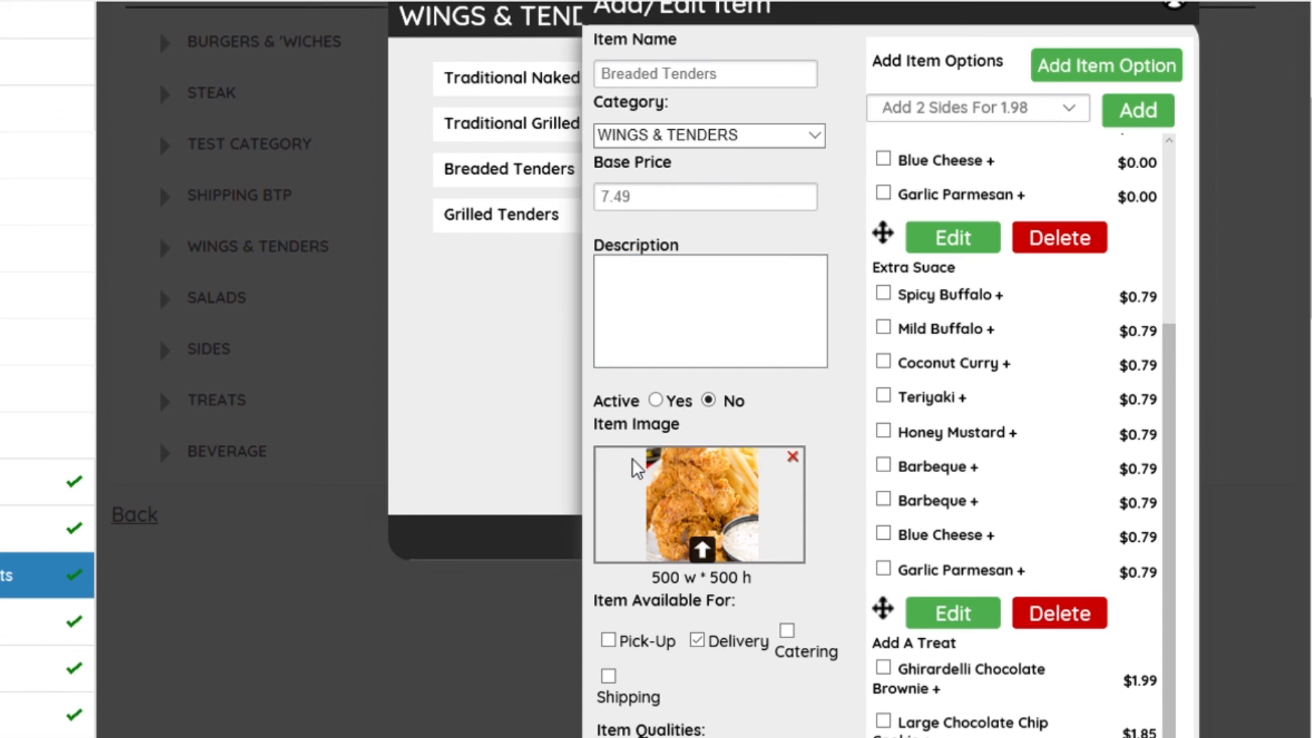
Step: Set the Breaded Tenders item's Active status back to Yes and save the item
{"action": "scroll", "coordinate": [795, 469], "scroll_direction": "down", "scroll_amount": 4}
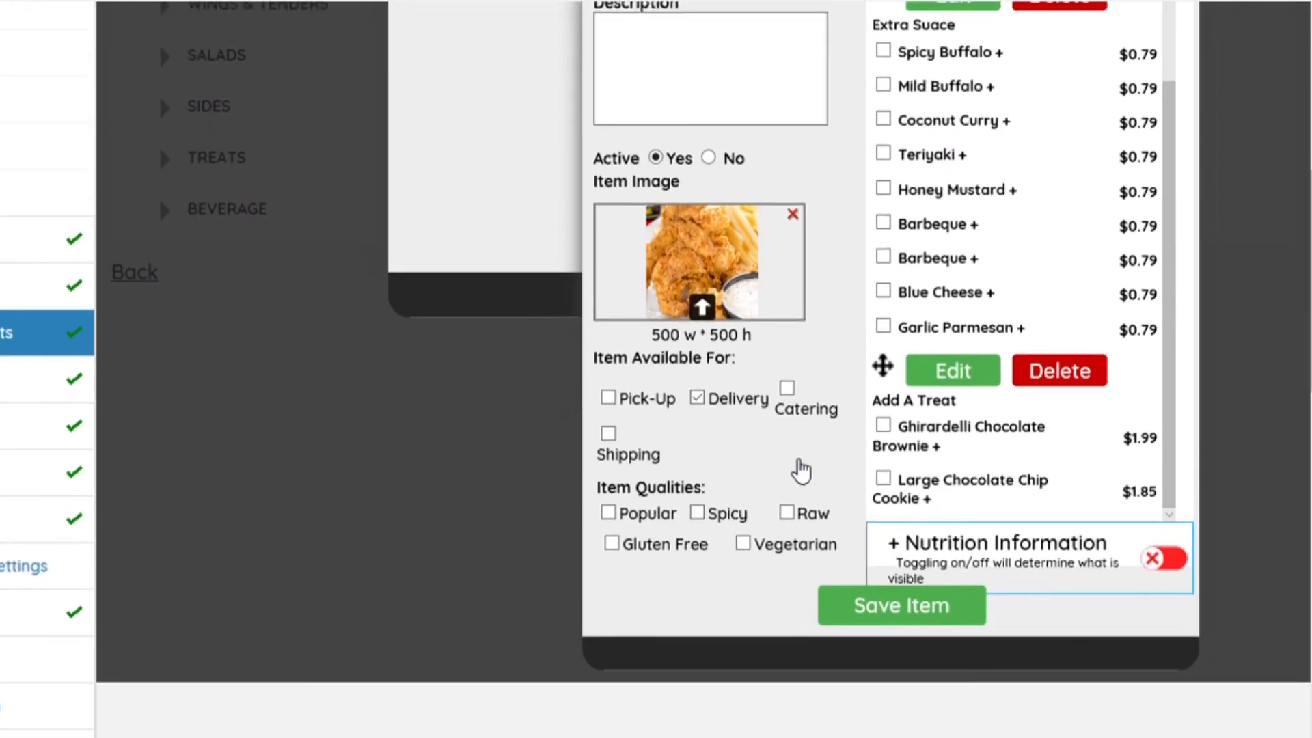
{"action": "left_click", "coordinate": [866, 596]}
{"action": "scroll", "coordinate": [791, 360], "scroll_direction": "up", "scroll_amount": 4}
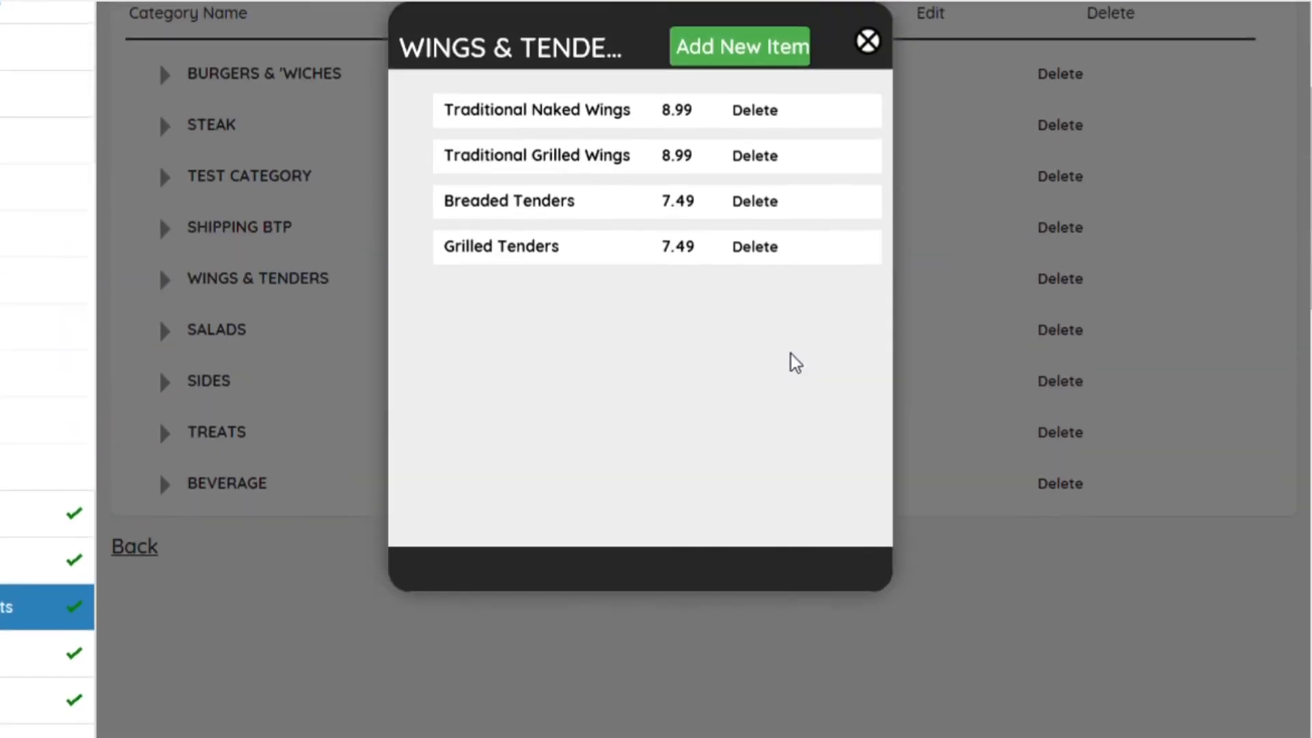